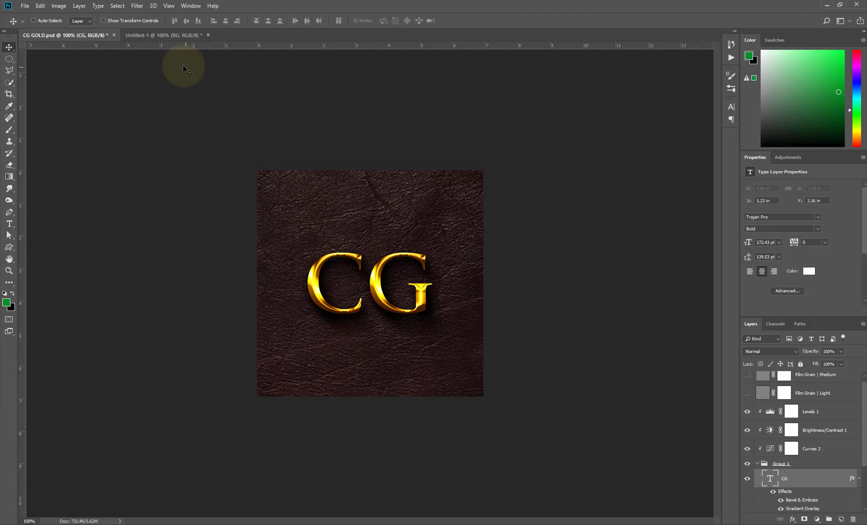
Add a 'CG' text layer to the Untitled-1 leather-background document.
left_click(173, 37)
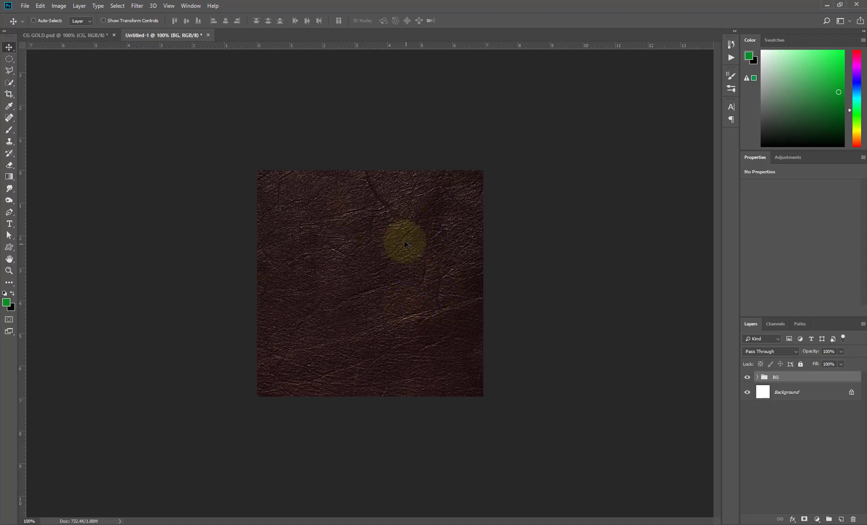
left_click(9, 225)
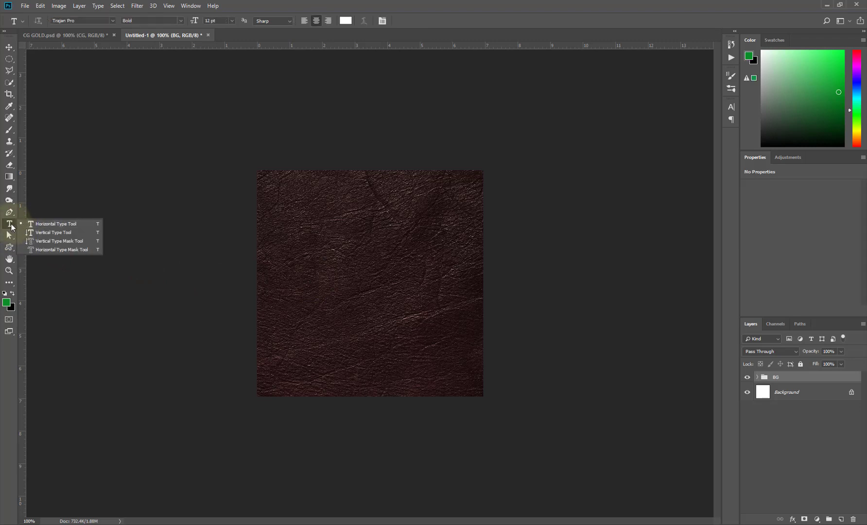
left_click(325, 280)
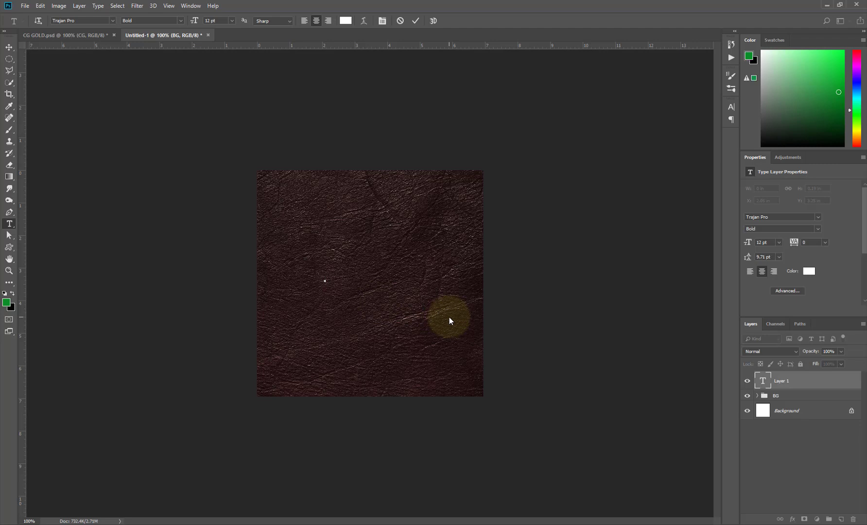
type("CG")
Resize the CG text in Trajan Pro Bold to 172 pt.
key("ctrl+a")
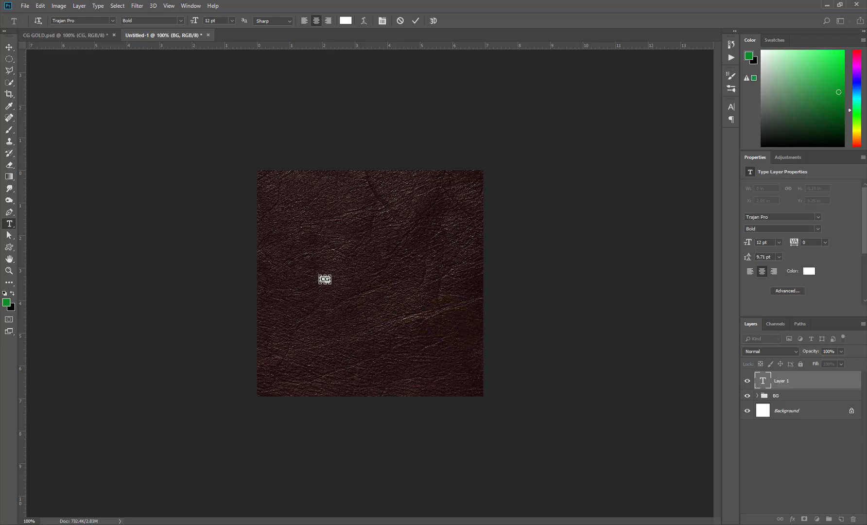
left_click_drag(768, 241, 733, 241)
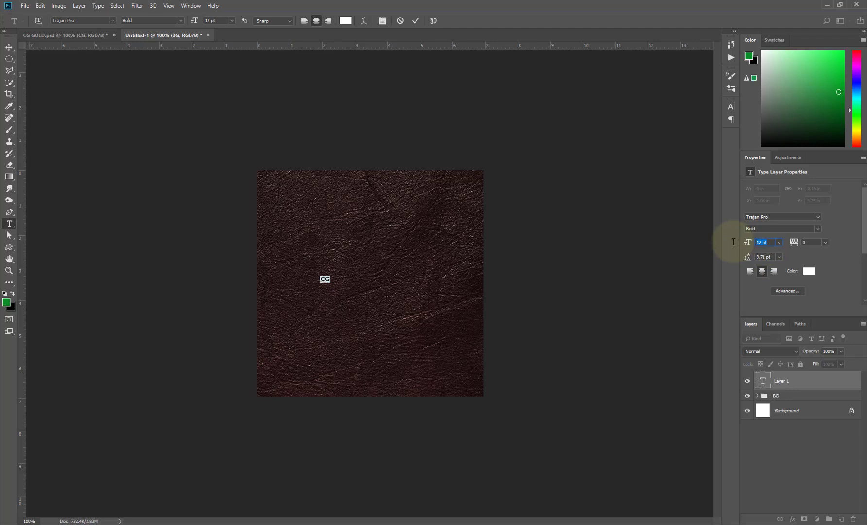
type("172")
key("Return")
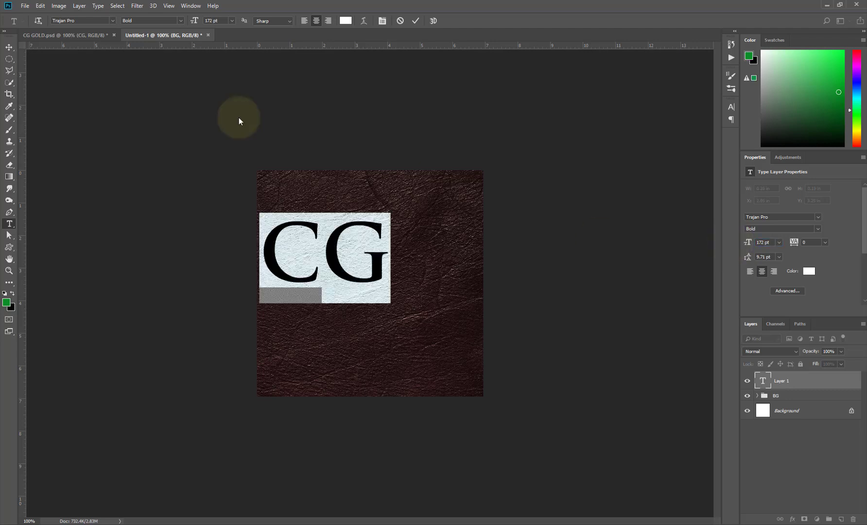
Commit the CG text and move it to the centre of the leather background.
left_click(9, 47)
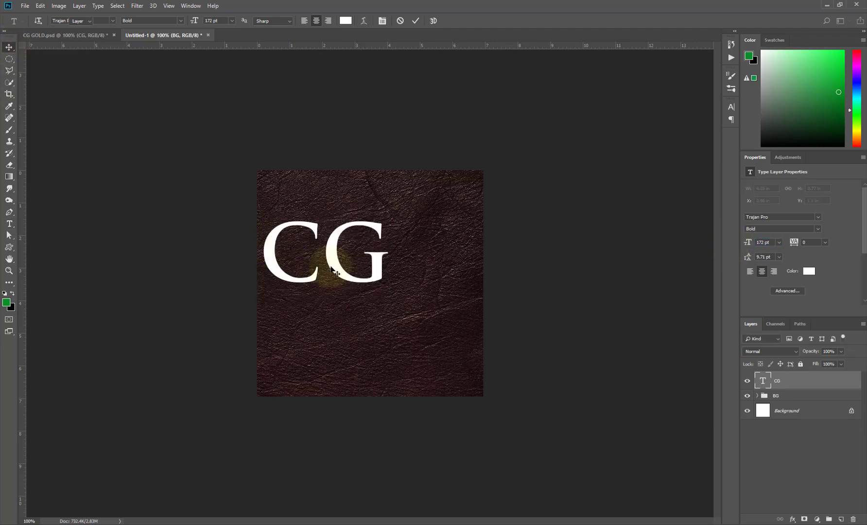
left_click_drag(331, 269, 377, 304)
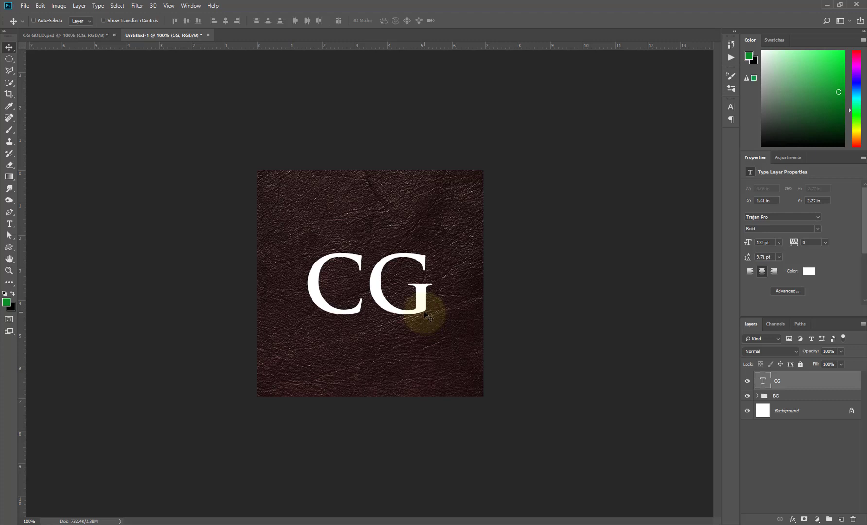
Apply a Gradient Overlay style to the CG text layer, with the Layer Style dialog moved aside.
left_click(793, 519)
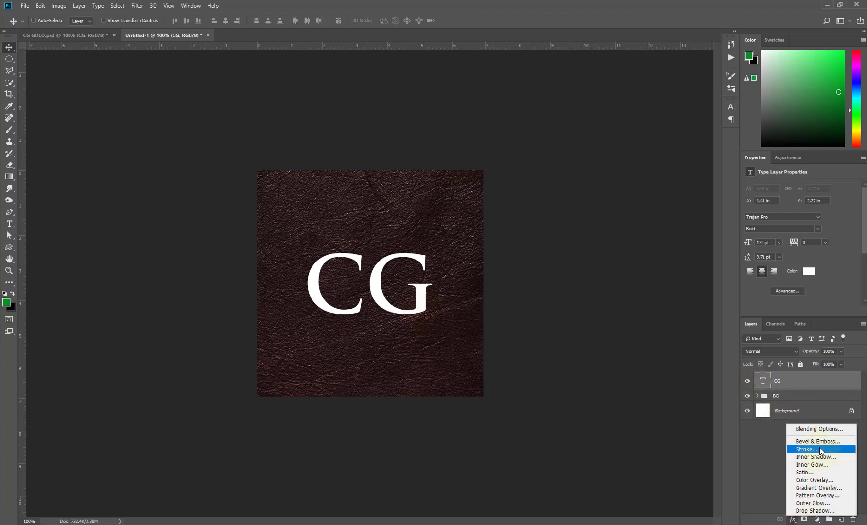
left_click(834, 487)
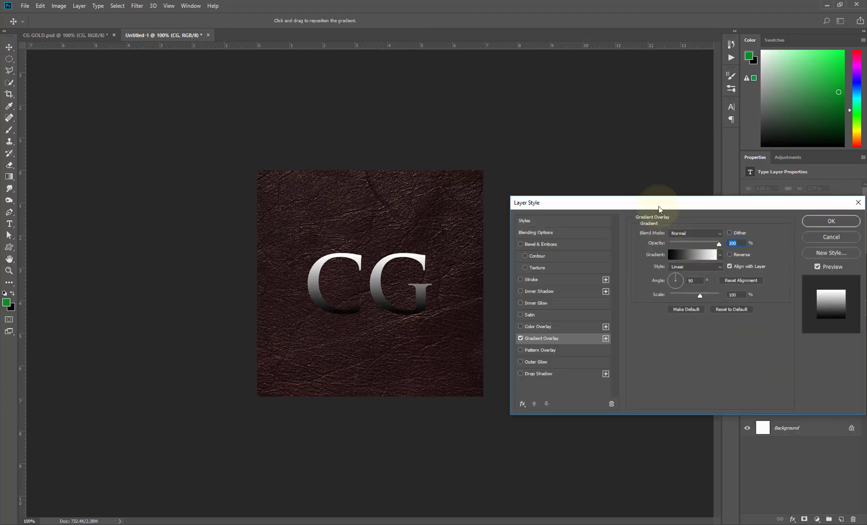
left_click_drag(659, 206, 626, 155)
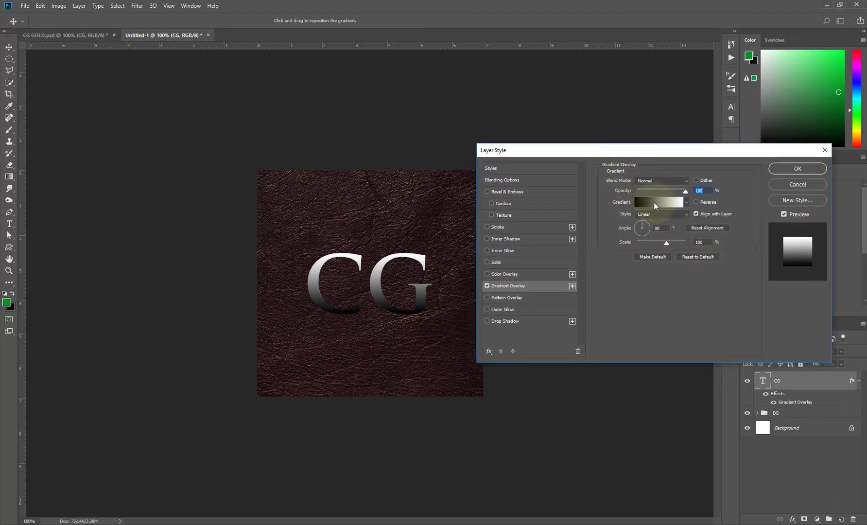
Set the overlay gradient's left stop to dark gold #a17713.
left_click(653, 202)
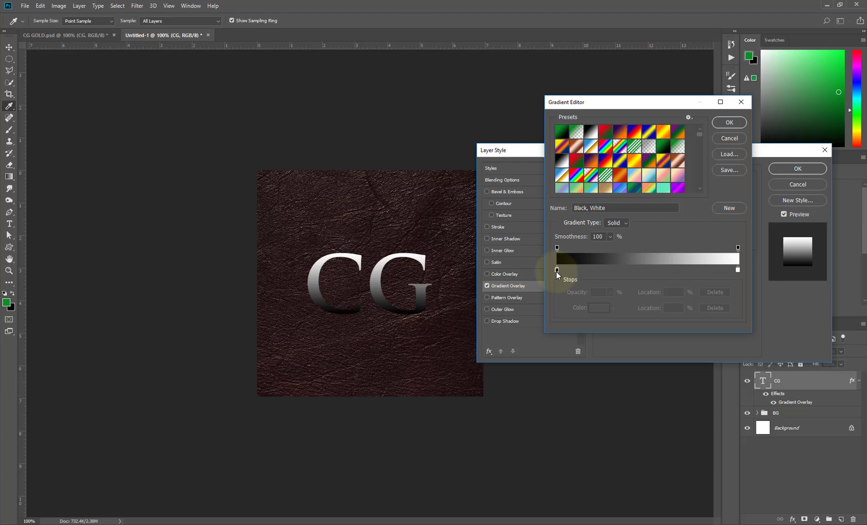
double_click(557, 270)
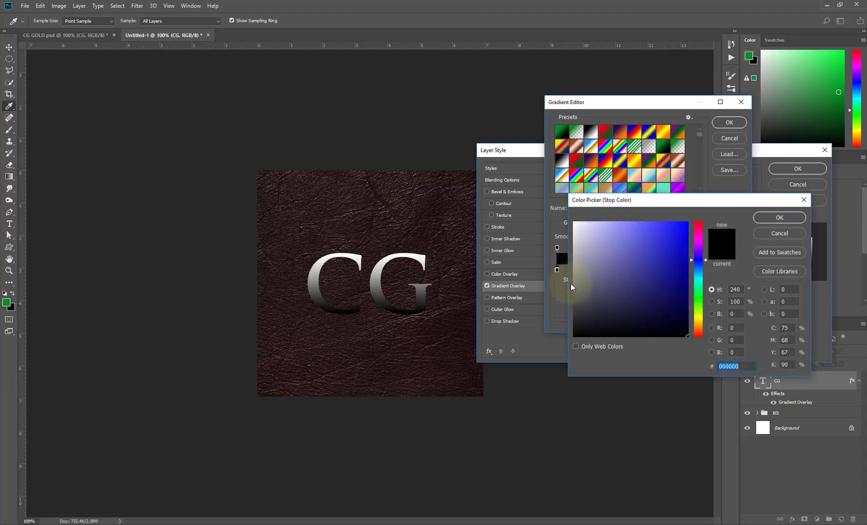
left_click(724, 365)
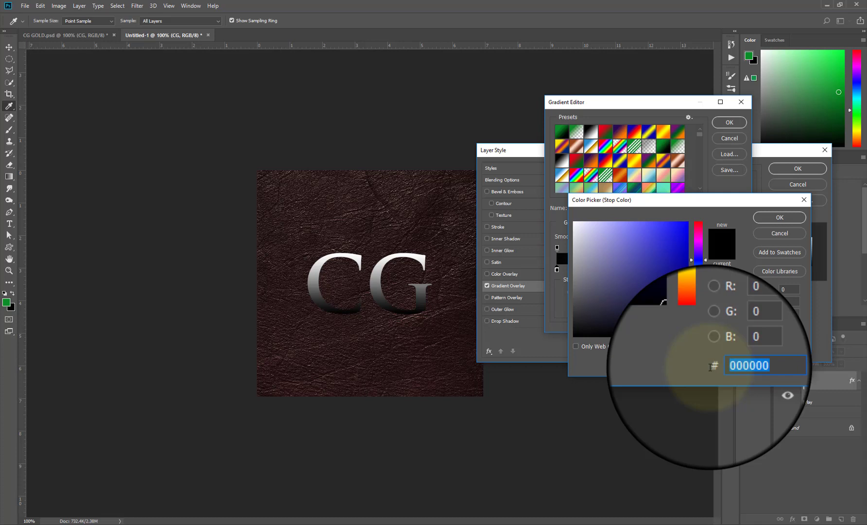
type("a1")
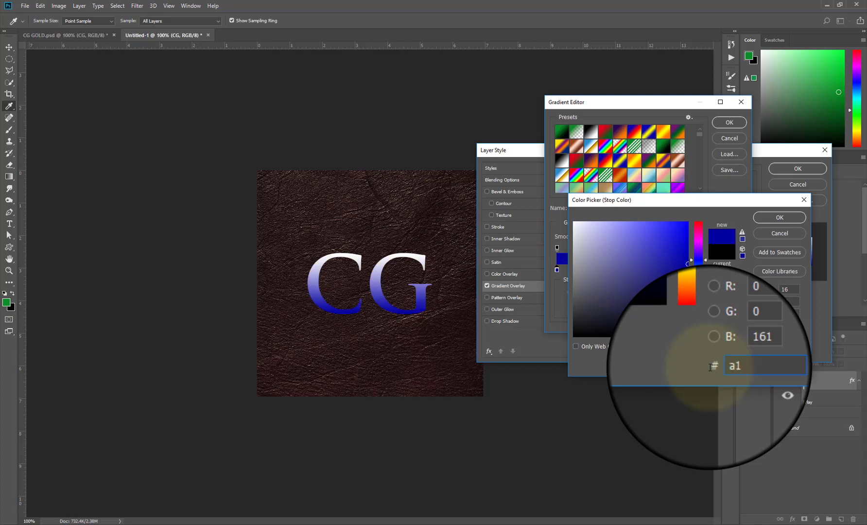
type("77")
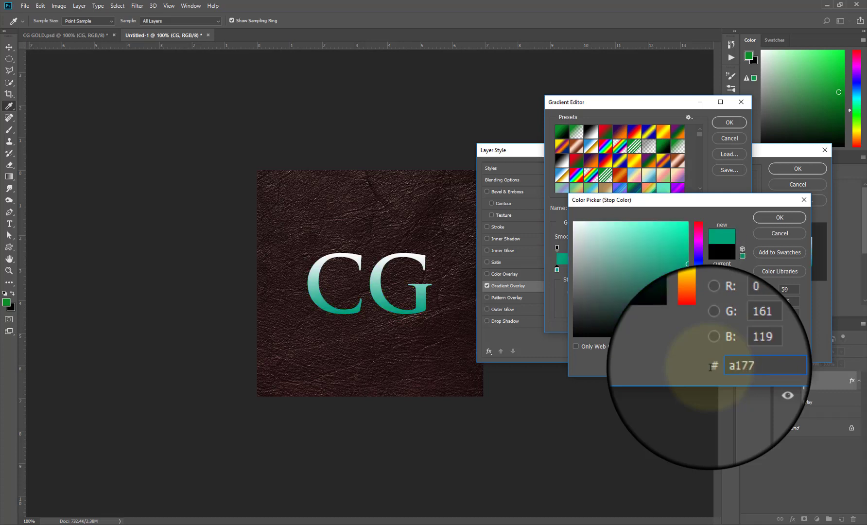
type("1")
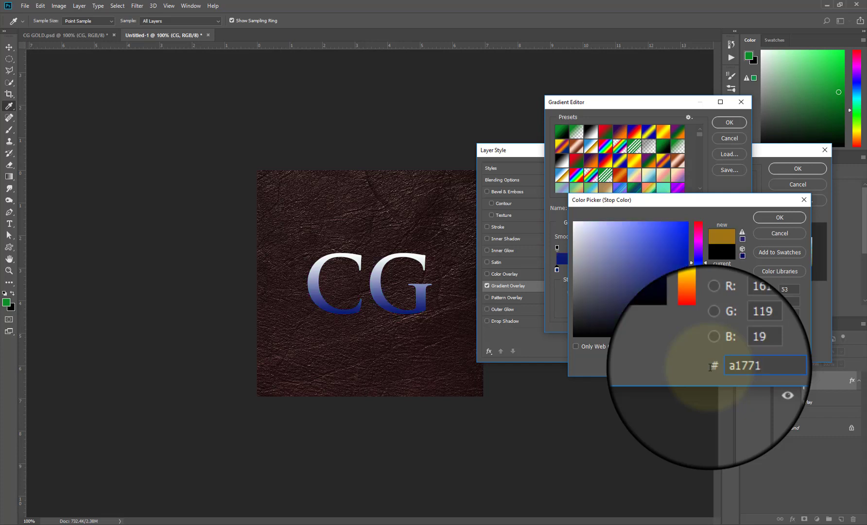
type("3")
left_click(779, 217)
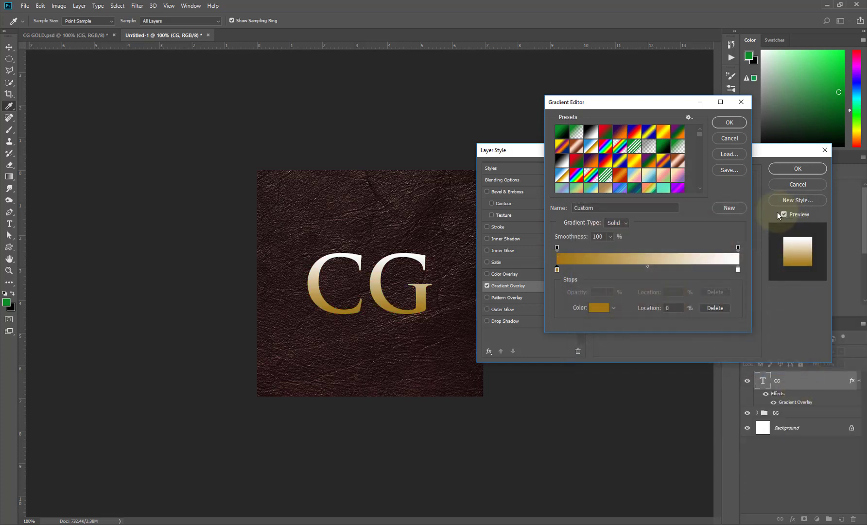
Add a gradient stop at 53% coloured bright gold #fac50f.
left_click(655, 270)
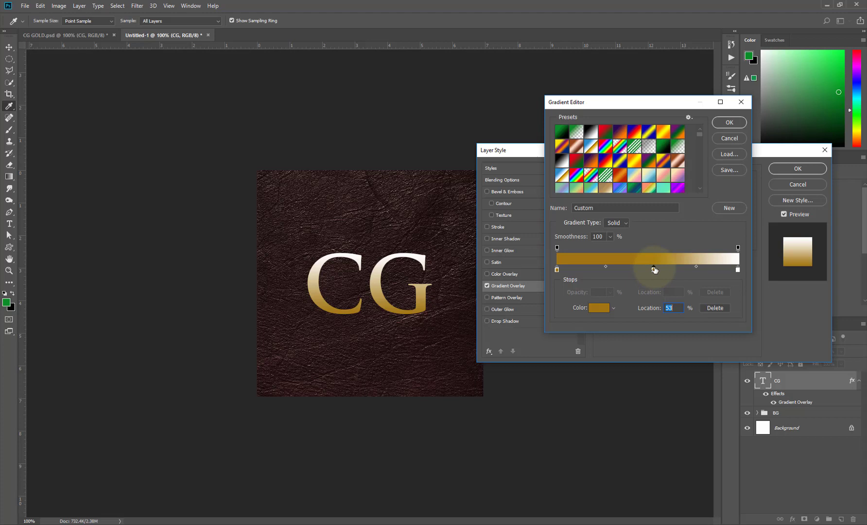
double_click(654, 271)
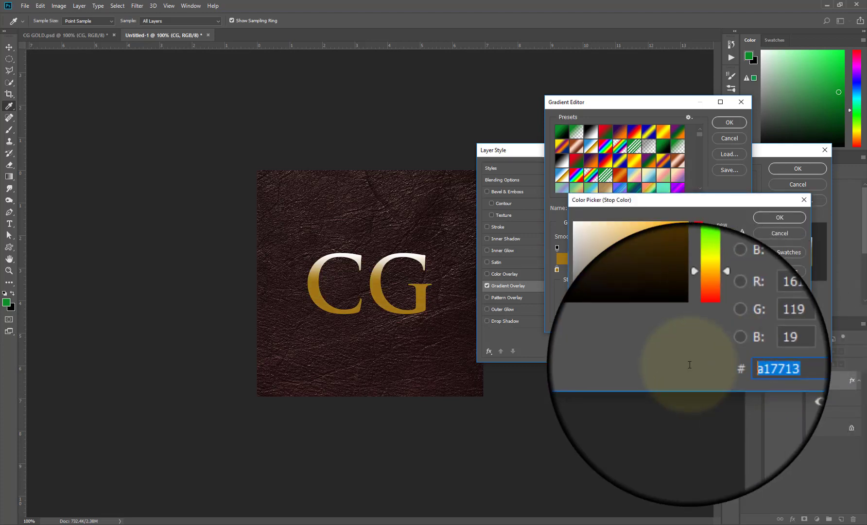
type("fa")
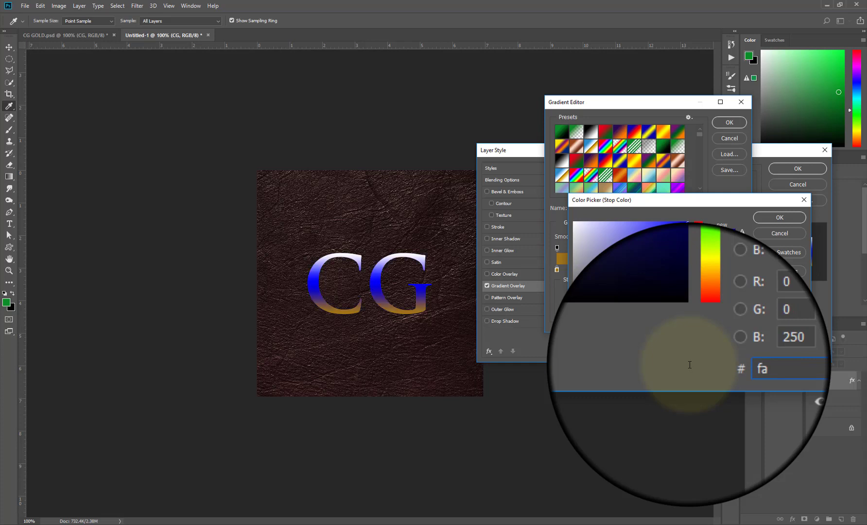
type("c")
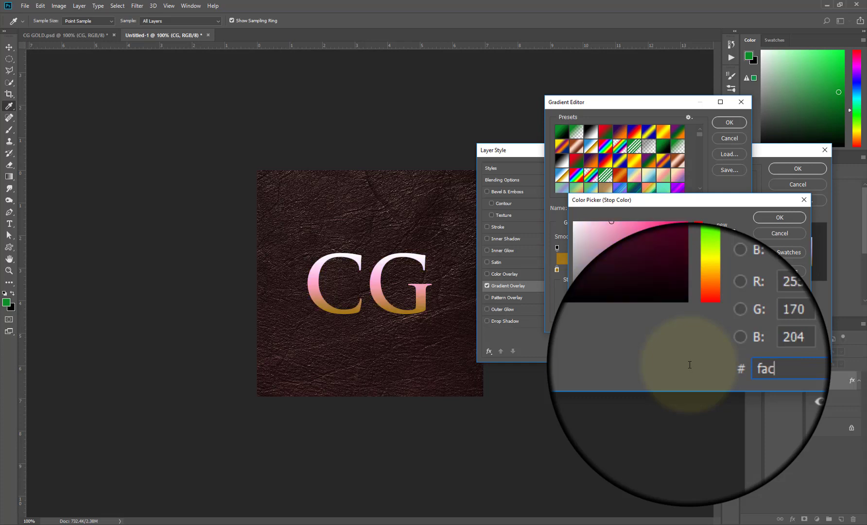
type("50f")
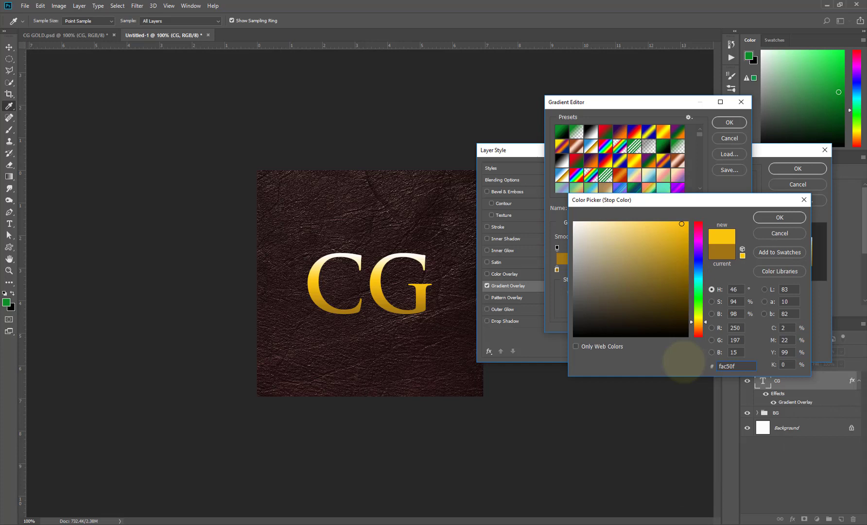
Replace the white end stop with a dark gold #a17713 stop at 100%.
left_click(777, 212)
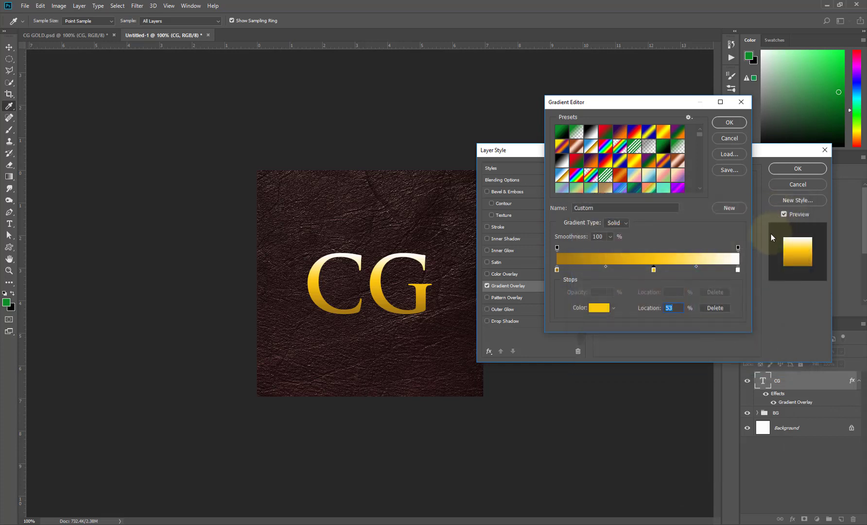
left_click_drag(738, 268, 742, 321)
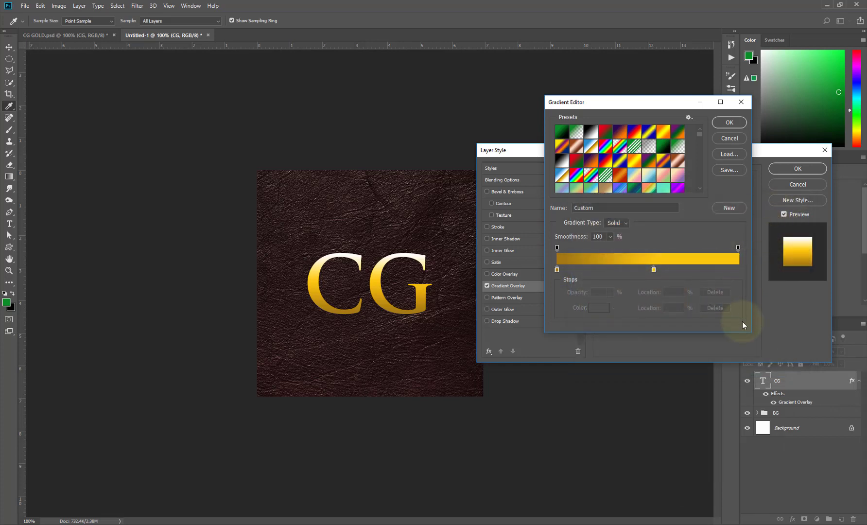
left_click(557, 270)
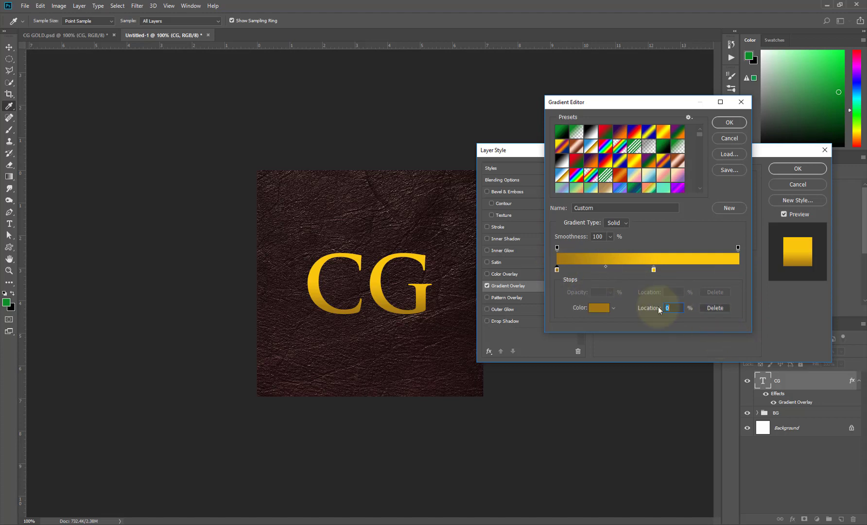
left_click(738, 270)
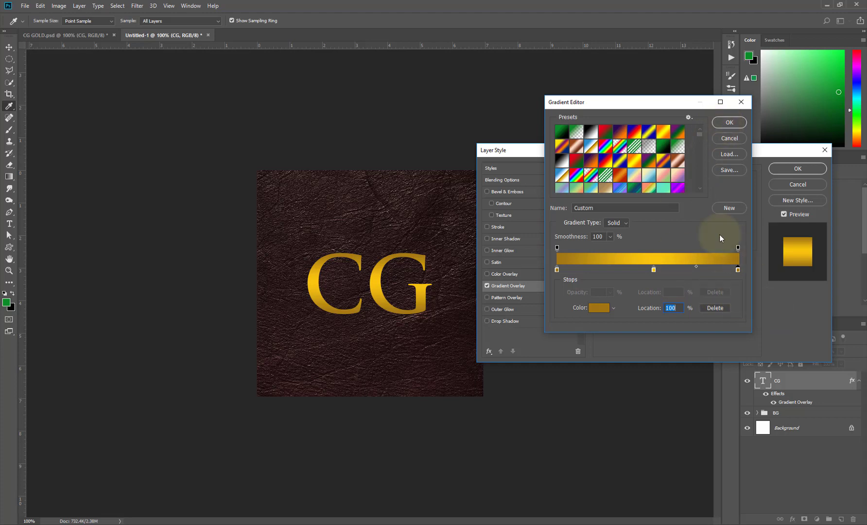
Save the gradient as a new preset named 'Gold' and accept it.
key("Tab")
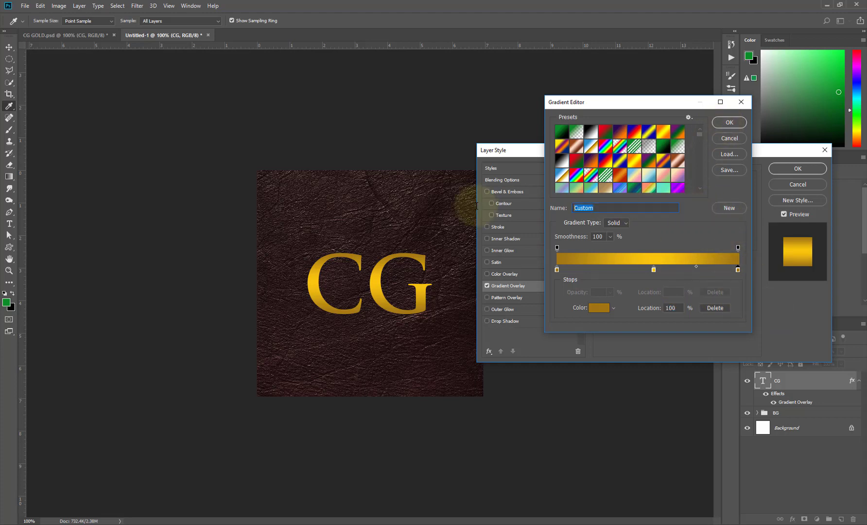
type("Gold")
left_click(741, 208)
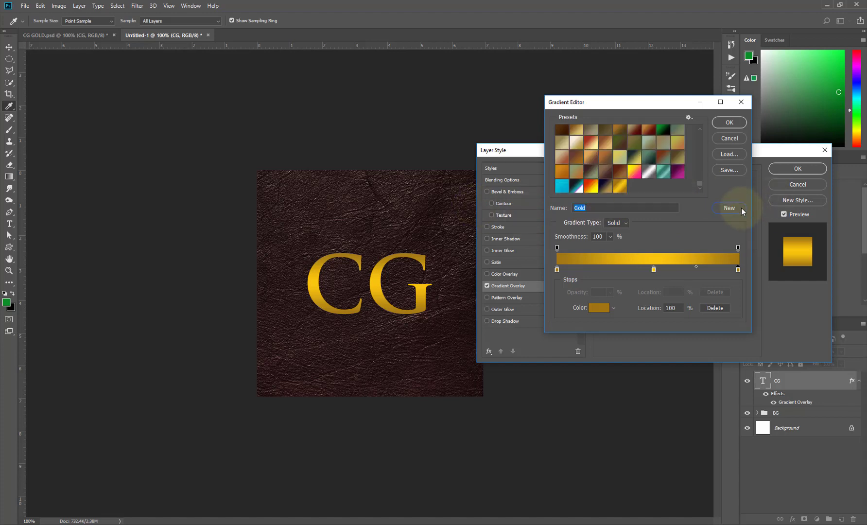
left_click(729, 122)
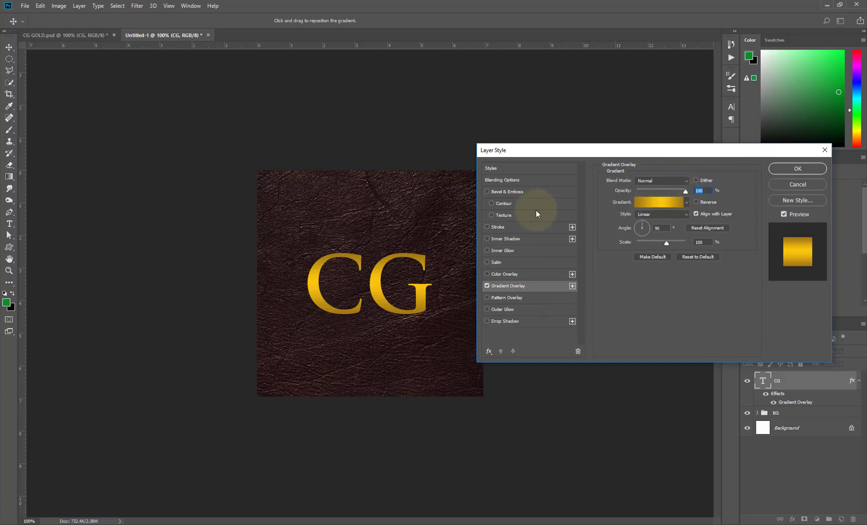
Add Bevel & Emboss to CG: Inner Bevel style, 792% depth, 16 px size.
left_click(489, 191)
left_click(509, 193)
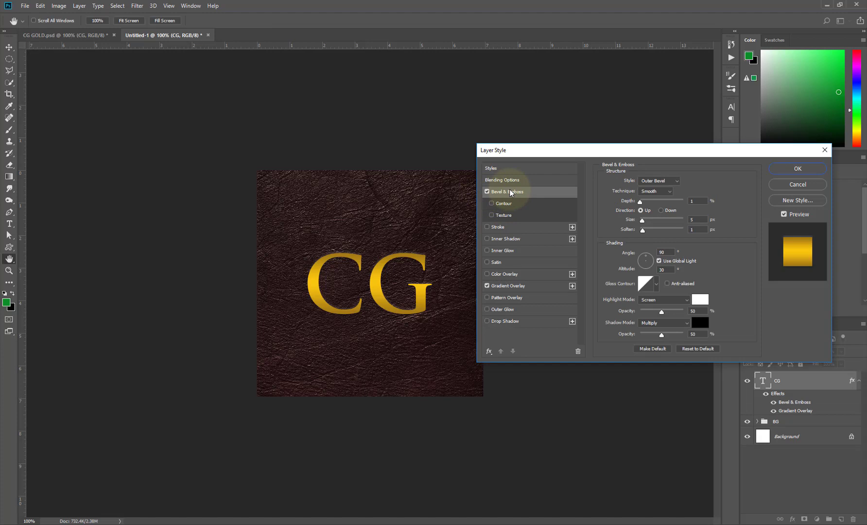
left_click(678, 184)
left_click(661, 195)
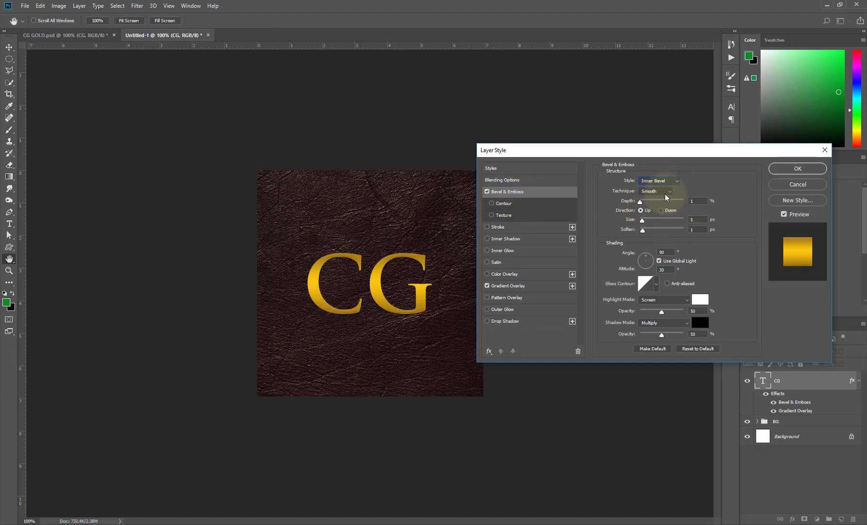
left_click(698, 199)
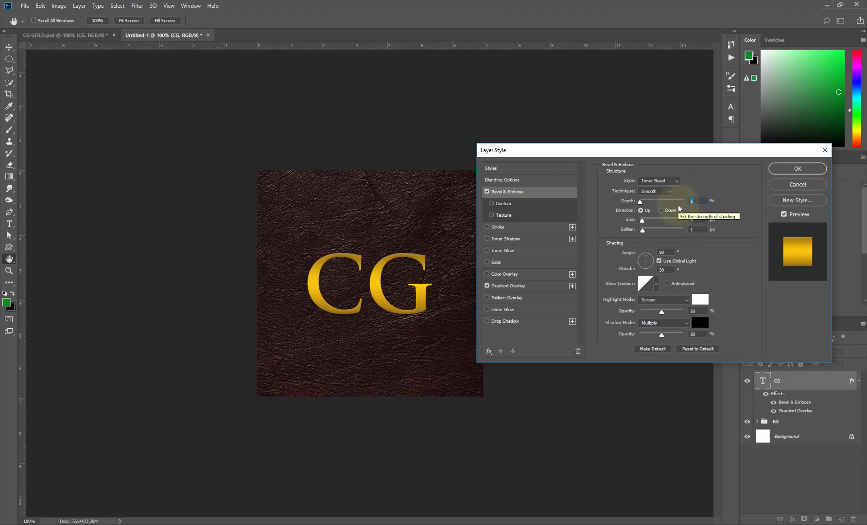
type("7")
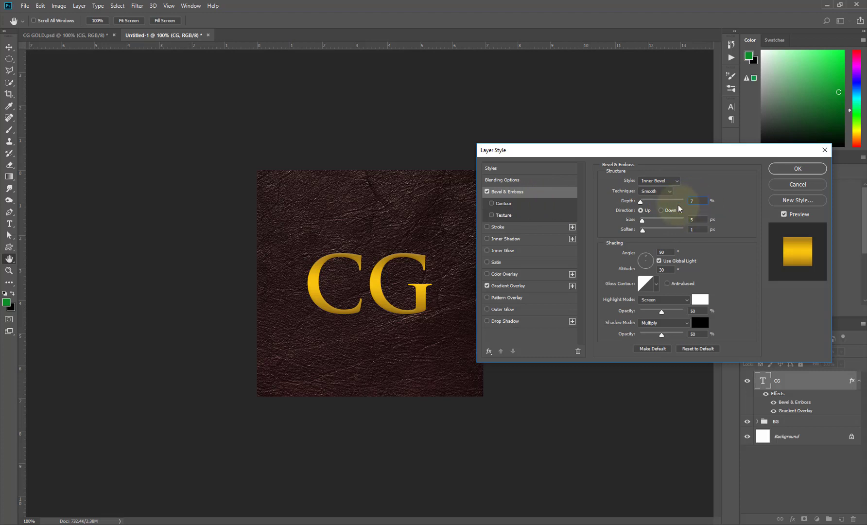
type("92")
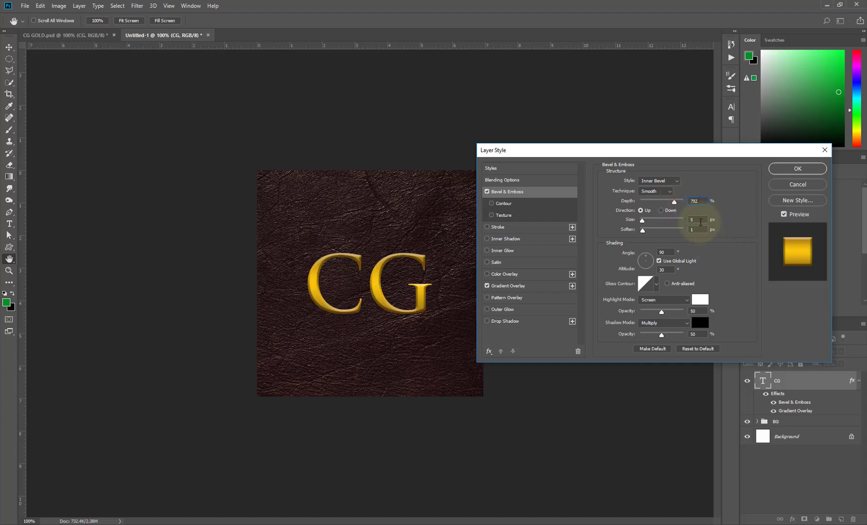
key("Tab")
type("16")
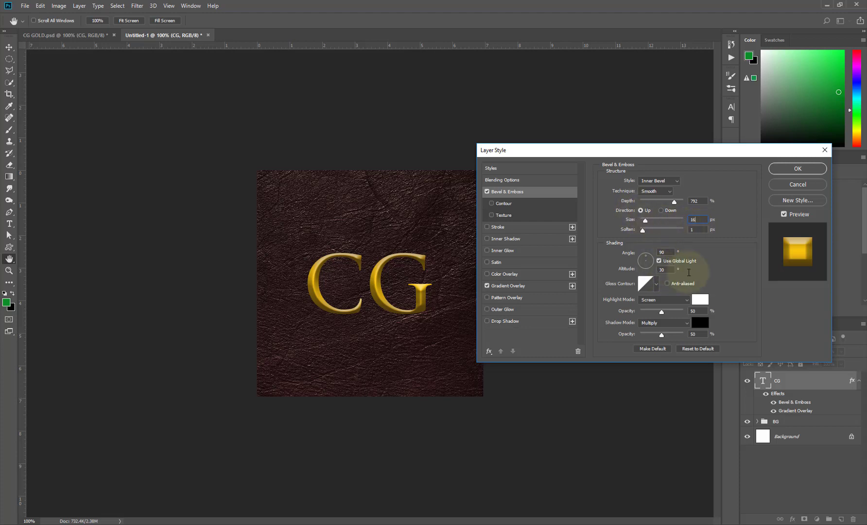
Give the bevel a sharper ring-shaped gloss contour preset.
left_click(657, 285)
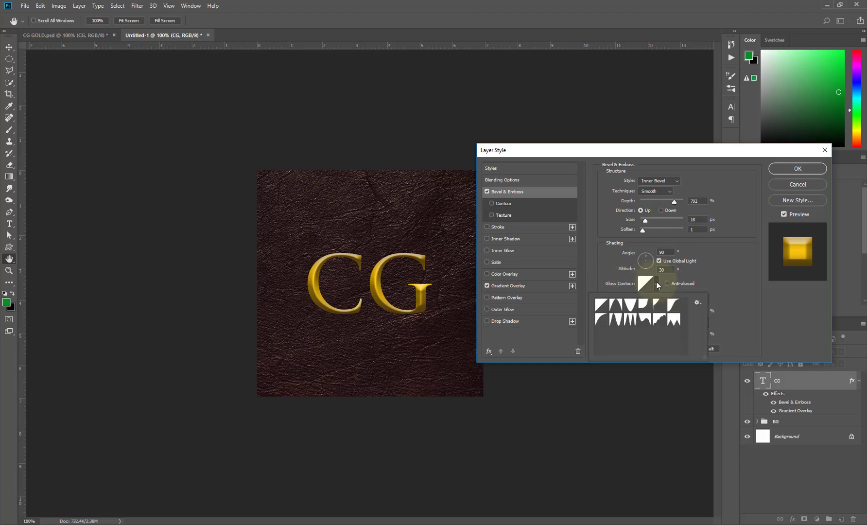
left_click(616, 320)
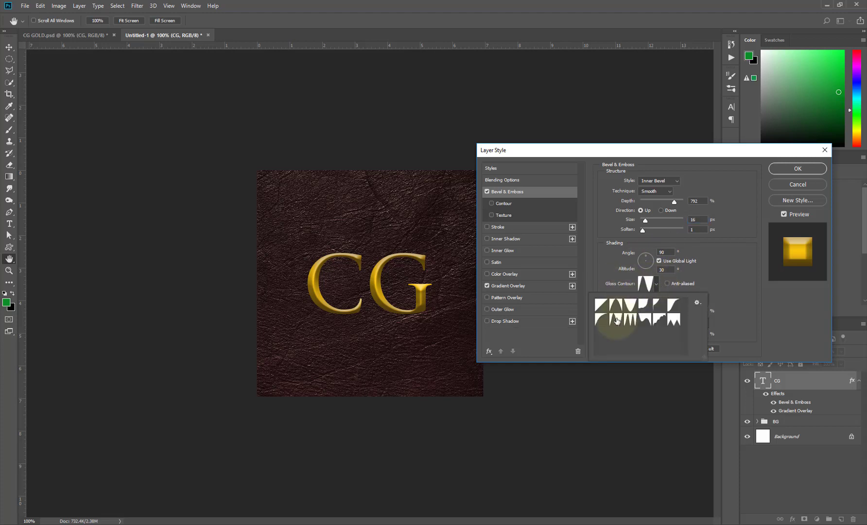
left_click(727, 274)
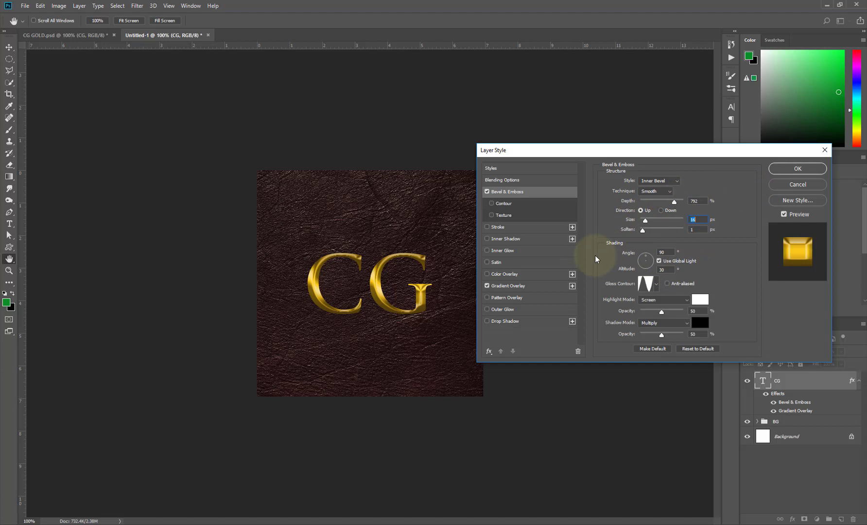
Retune the Gradient Overlay scale to 100% at 90° and apply the layer styles.
left_click(518, 287)
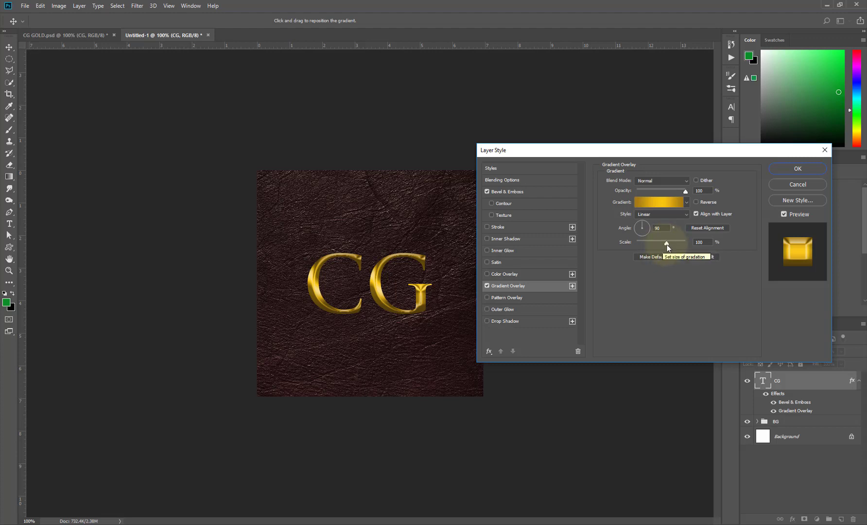
left_click_drag(666, 245, 649, 247)
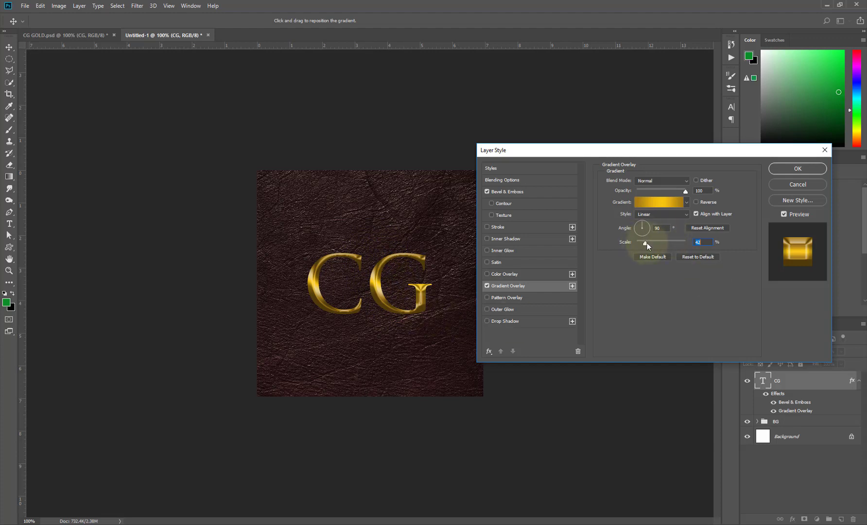
left_click_drag(647, 242, 666, 243)
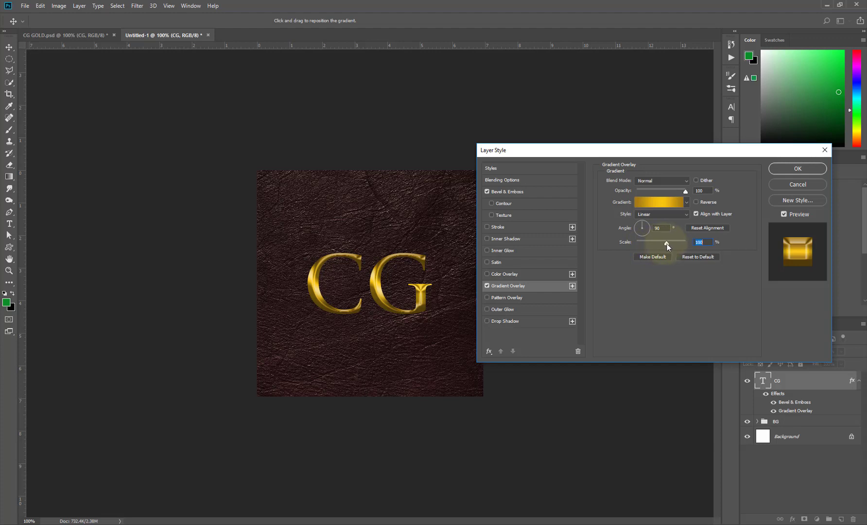
left_click(797, 168)
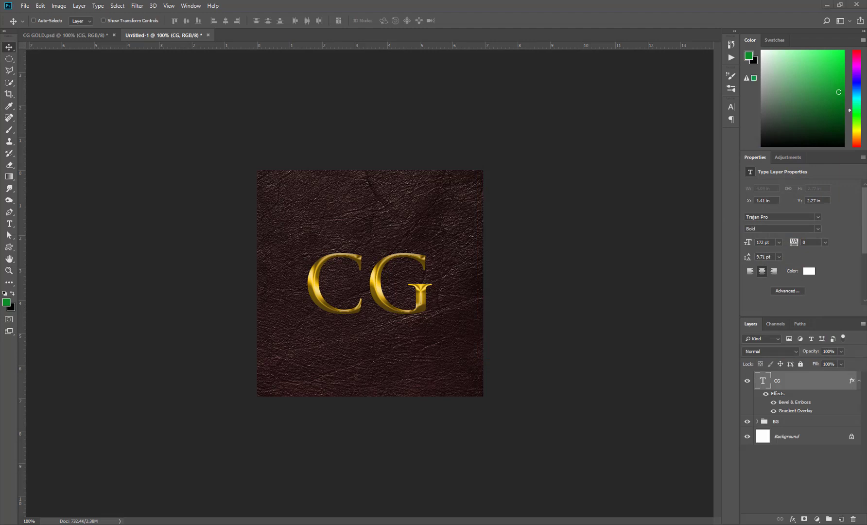
Create a layer group named CG, move the CG text layer into it, and collapse it.
left_click(788, 157)
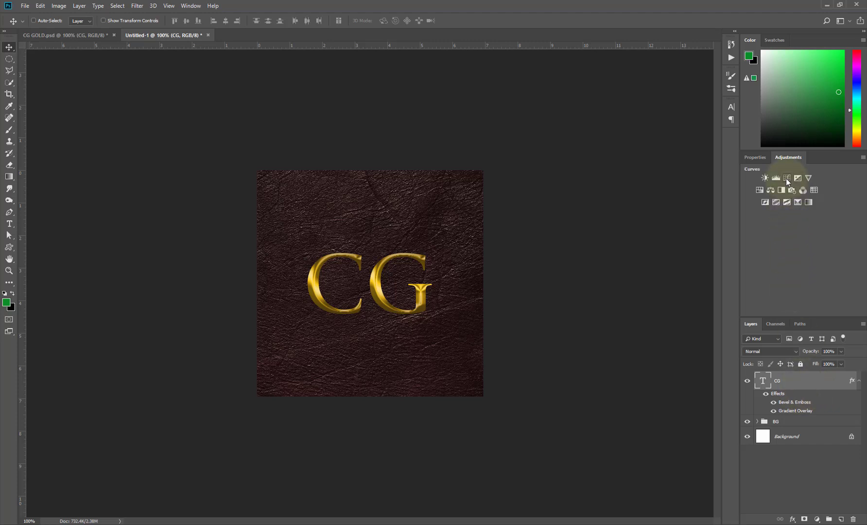
left_click(829, 519)
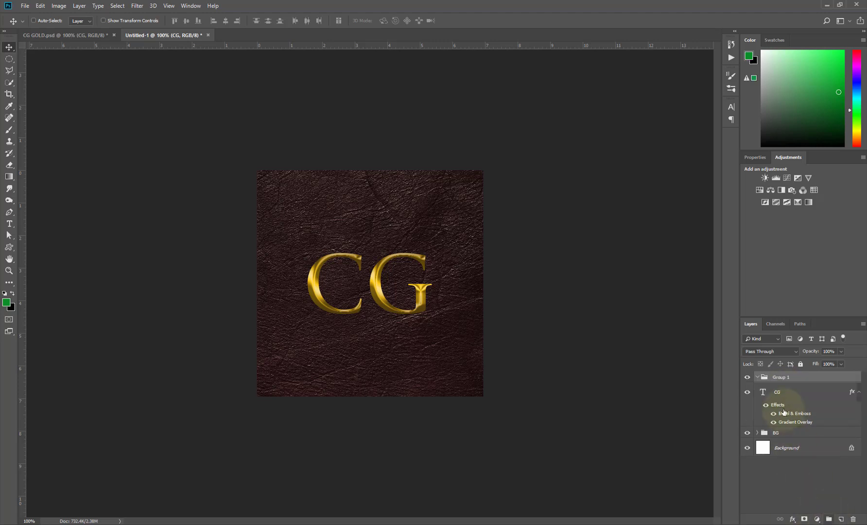
double_click(783, 377)
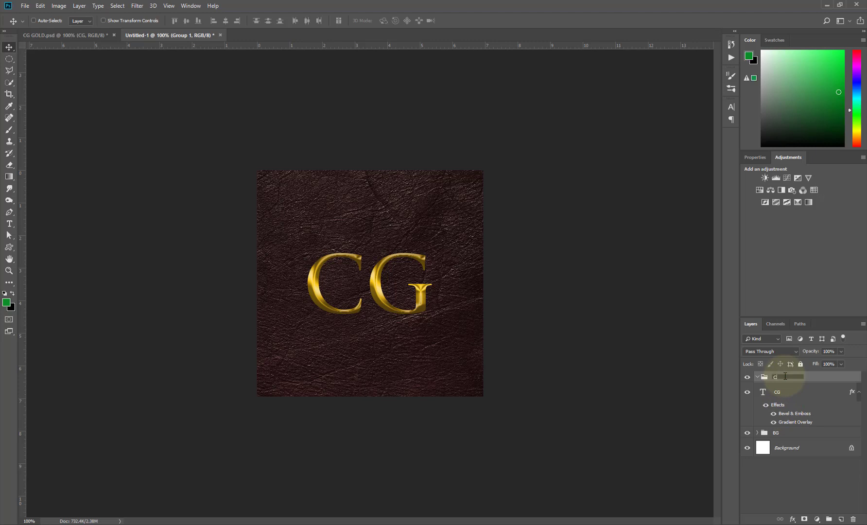
left_click_drag(778, 391, 787, 378)
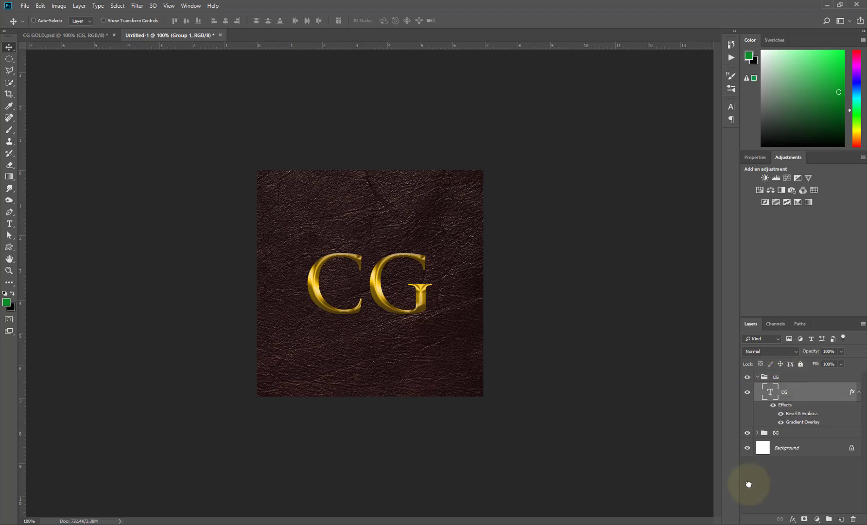
left_click(756, 377)
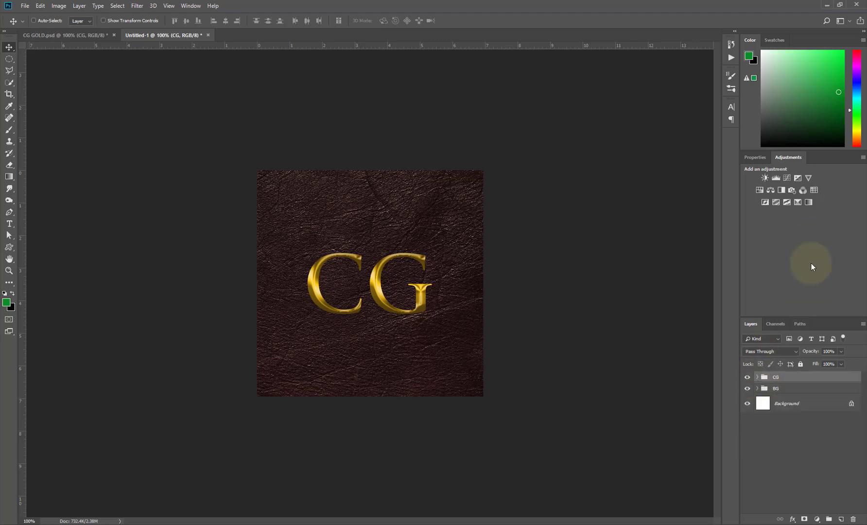
Add a Curves adjustment clipped to CG with darker shadows and brighter highlights in an S-curve.
left_click(786, 177)
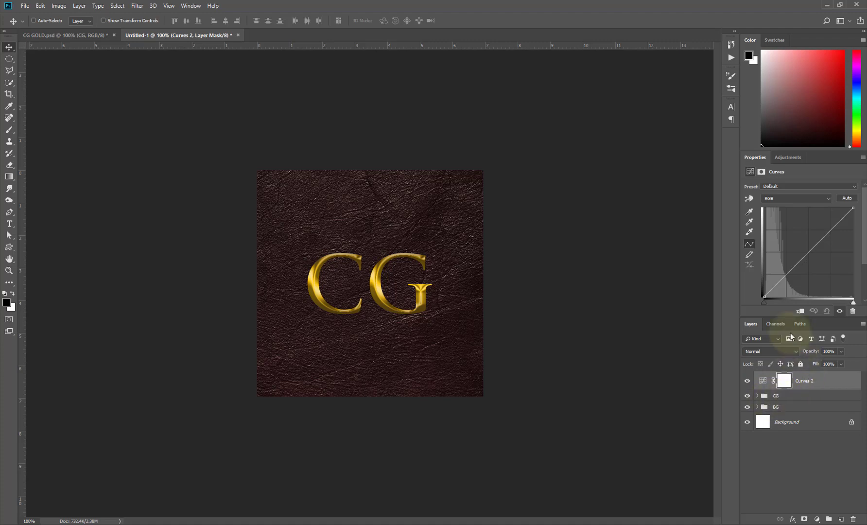
left_click(800, 311)
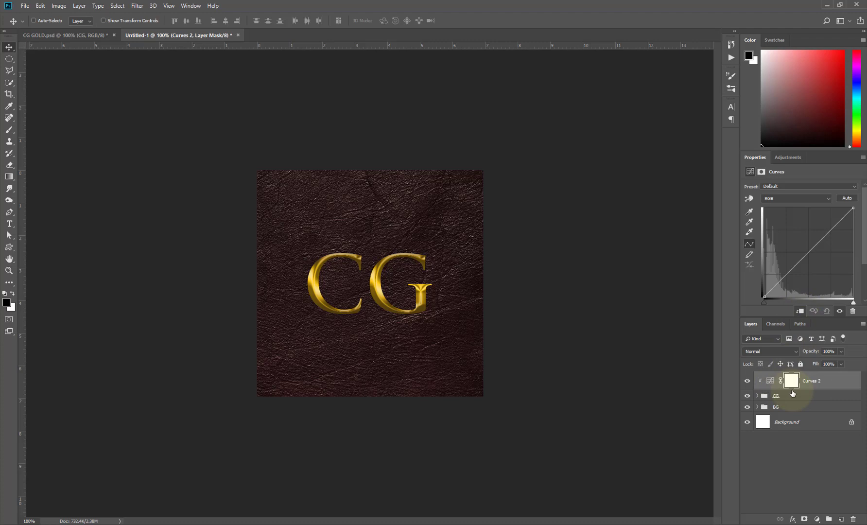
left_click(781, 278)
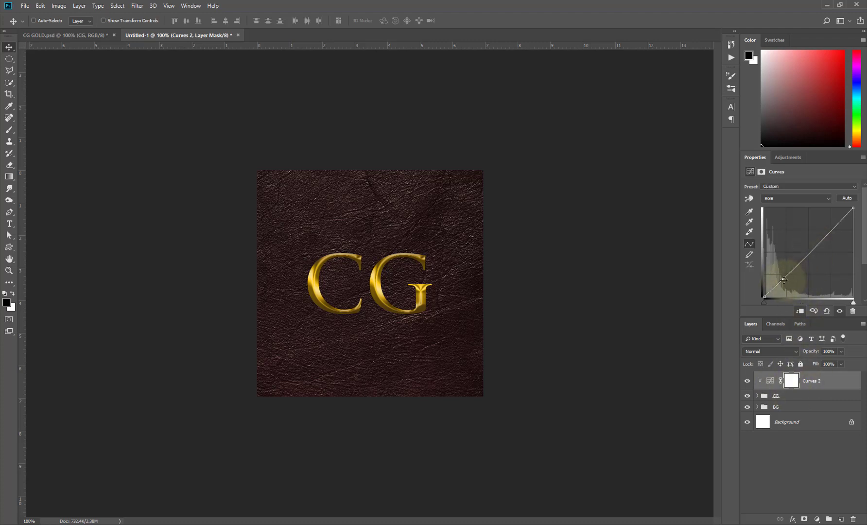
left_click_drag(782, 279, 785, 280)
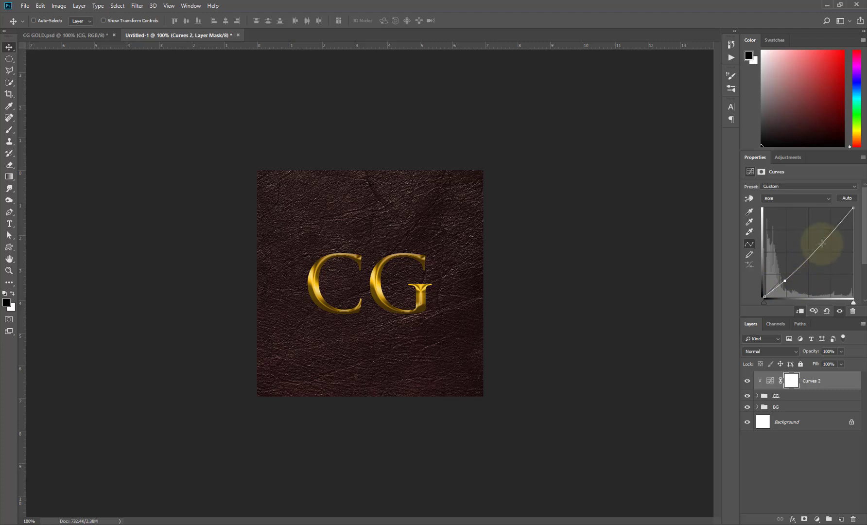
left_click(822, 242)
left_click_drag(821, 242, 822, 231)
Fine-tune the curve's shadow and highlight points slightly.
left_click(783, 280)
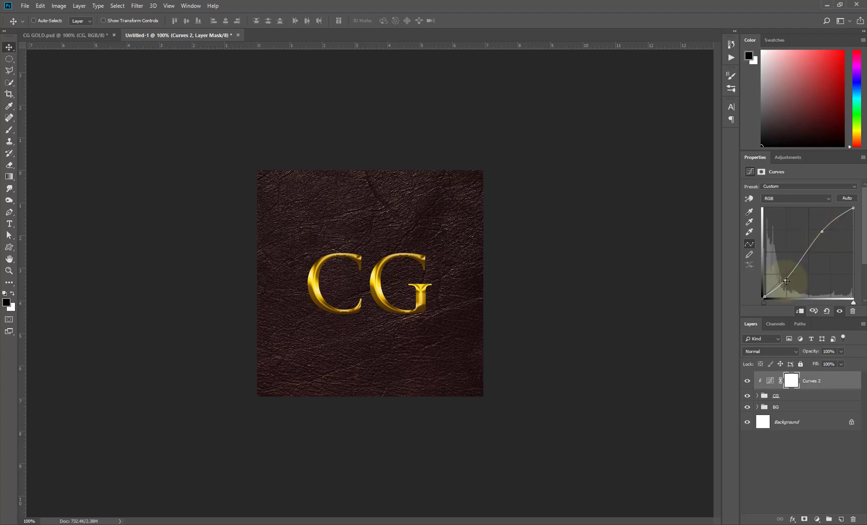
left_click_drag(786, 281, 783, 282)
left_click(830, 222)
left_click_drag(831, 222, 831, 218)
left_click(783, 283)
left_click_drag(784, 284, 783, 283)
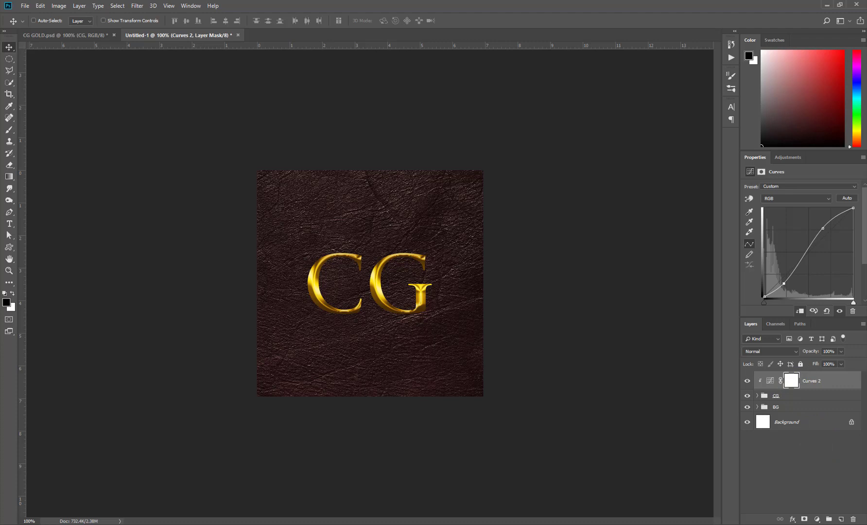
Add a clipped Brightness/Contrast adjustment with Brightness 48 and Contrast 5.
left_click(787, 157)
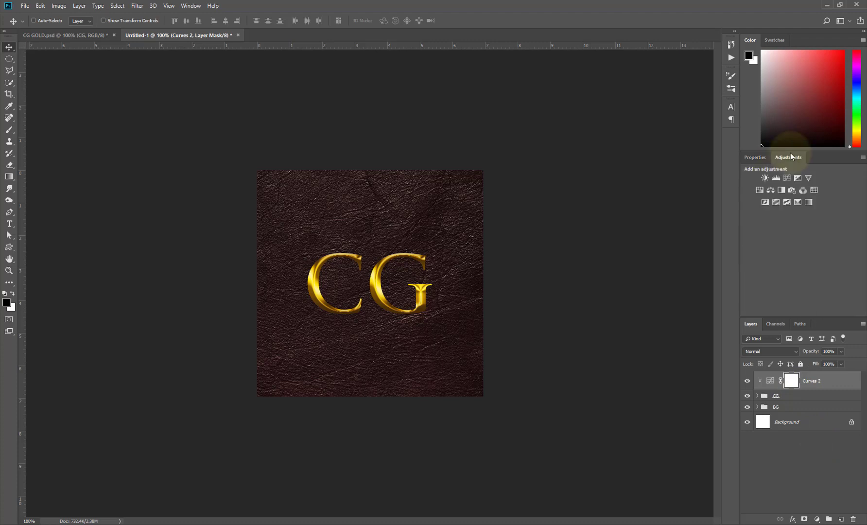
left_click(765, 179)
left_click(800, 311)
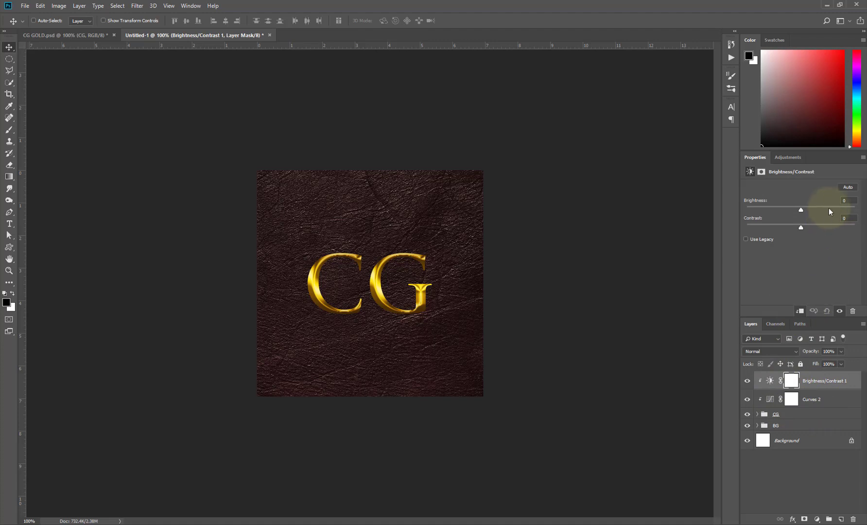
left_click(846, 200)
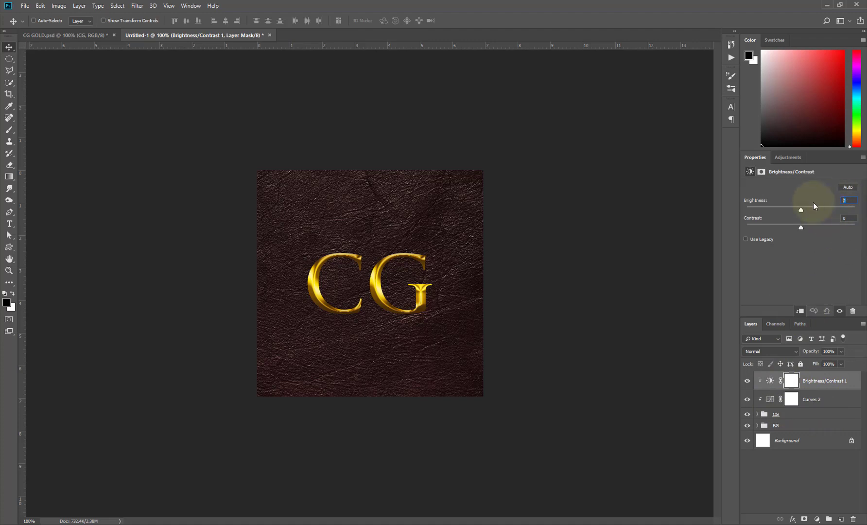
type("48")
left_click(852, 217)
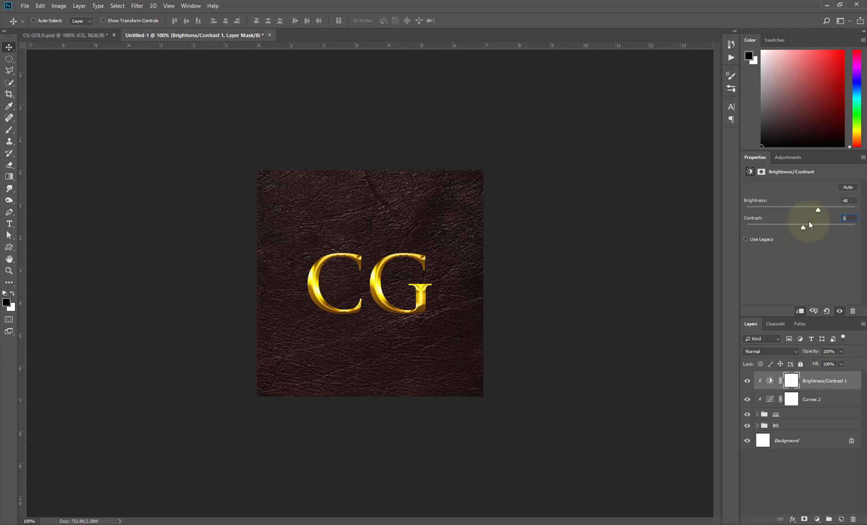
left_click(803, 226)
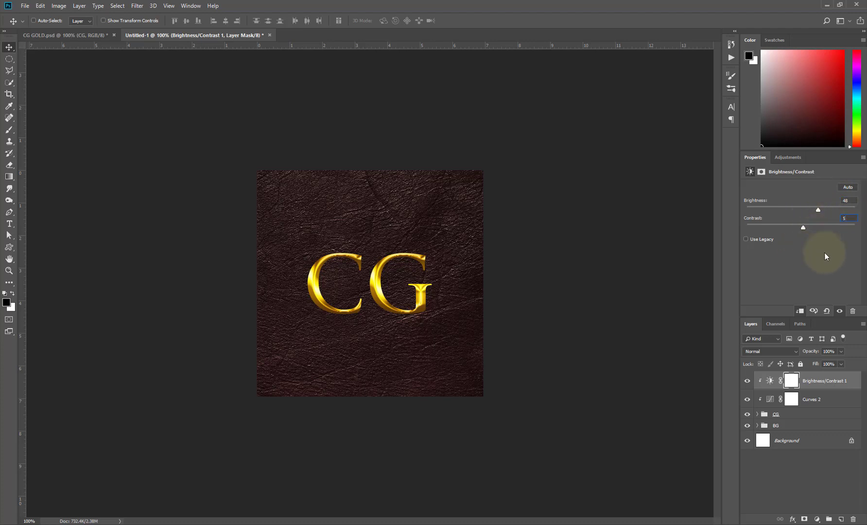
Add a Levels adjustment clipped to the gold letters, with input levels 32, 0.84 and 236.
left_click(789, 160)
left_click(776, 178)
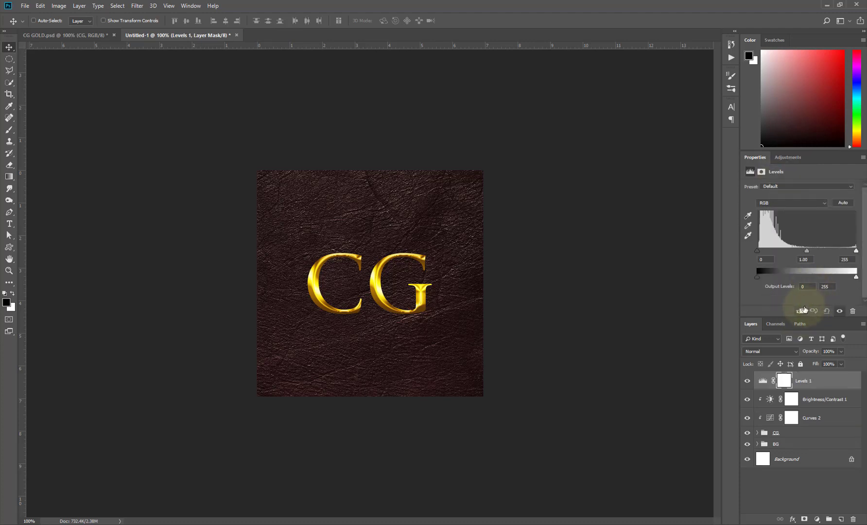
left_click(801, 311)
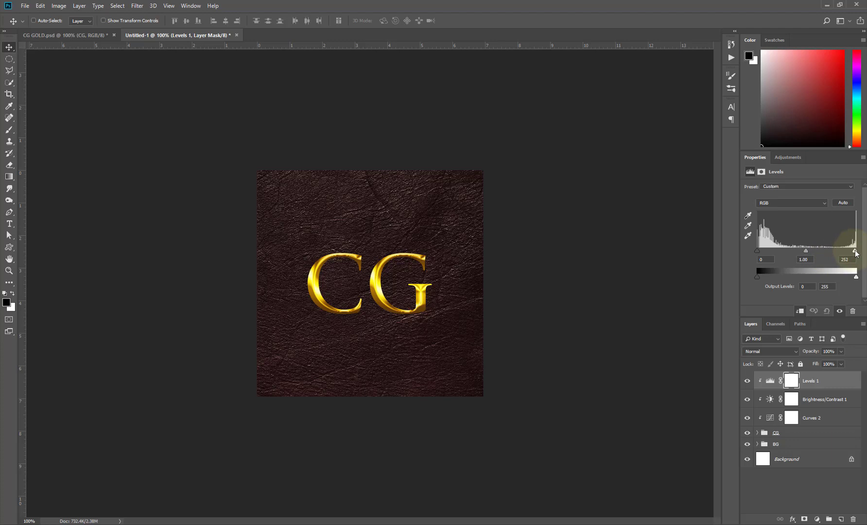
left_click_drag(856, 253, 809, 252)
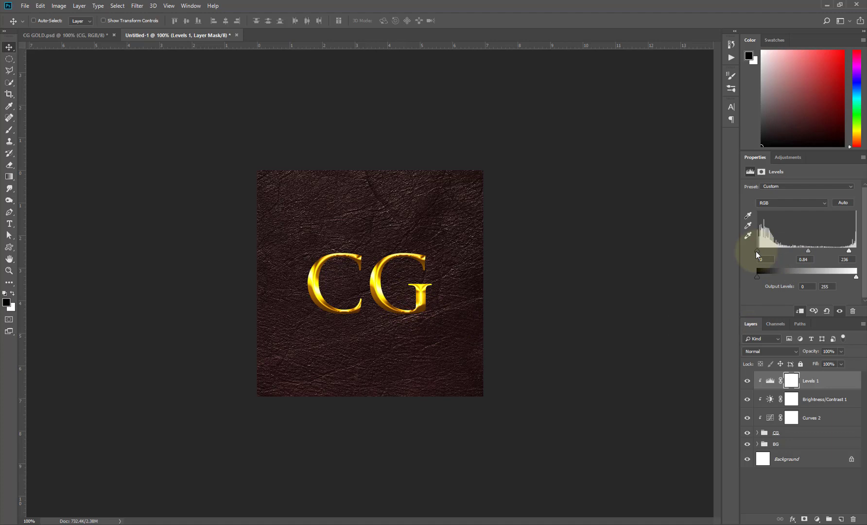
left_click_drag(758, 253, 764, 253)
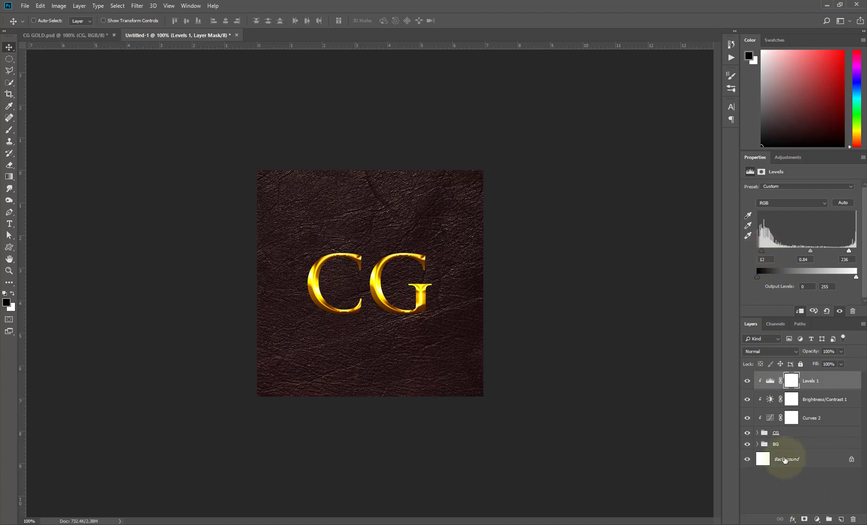
Load the CG text layer's letter shapes as a selection.
left_click(757, 433)
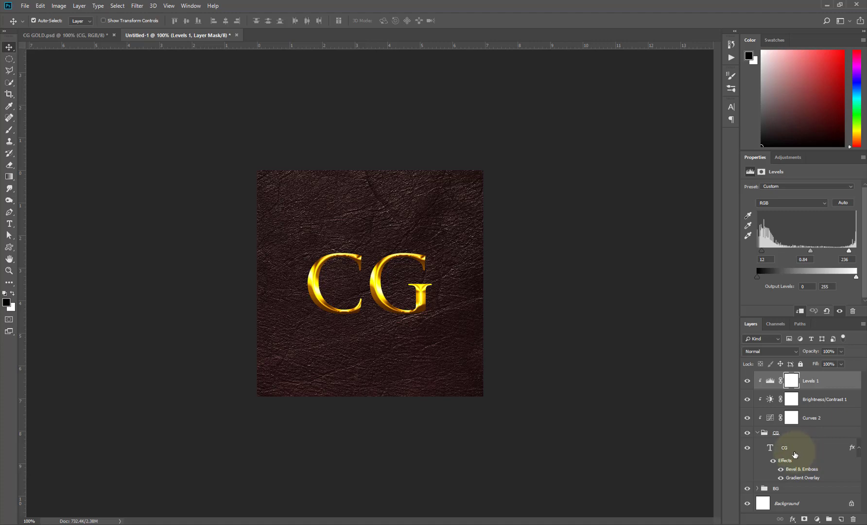
left_click_drag(779, 454, 771, 452)
left_click(771, 452, "ctrl")
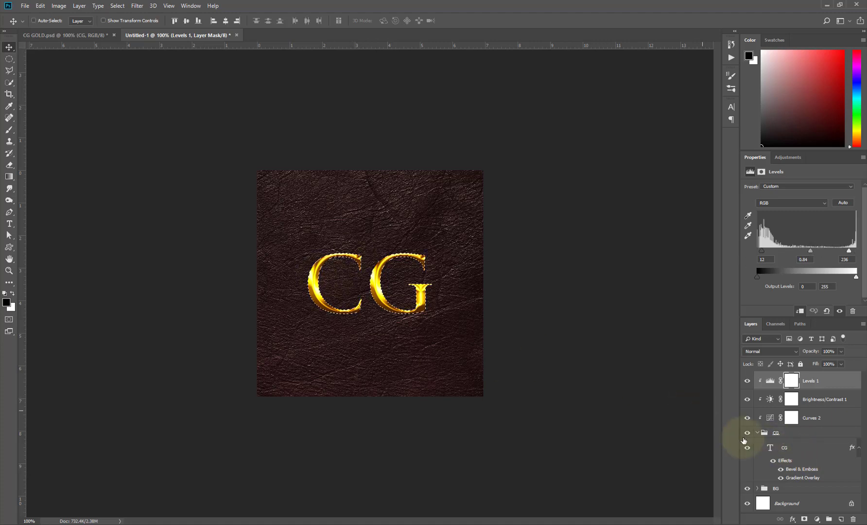
left_click(757, 433)
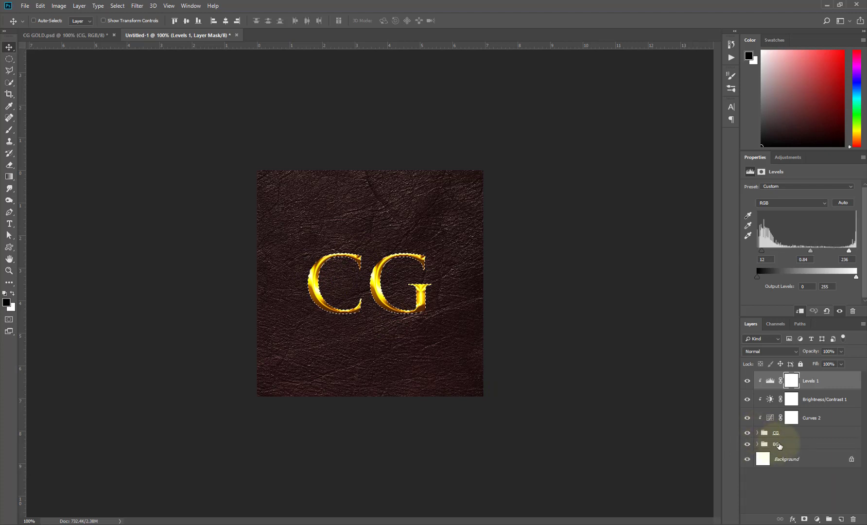
Add a new layer named Shadow above the BG group.
left_click(775, 444)
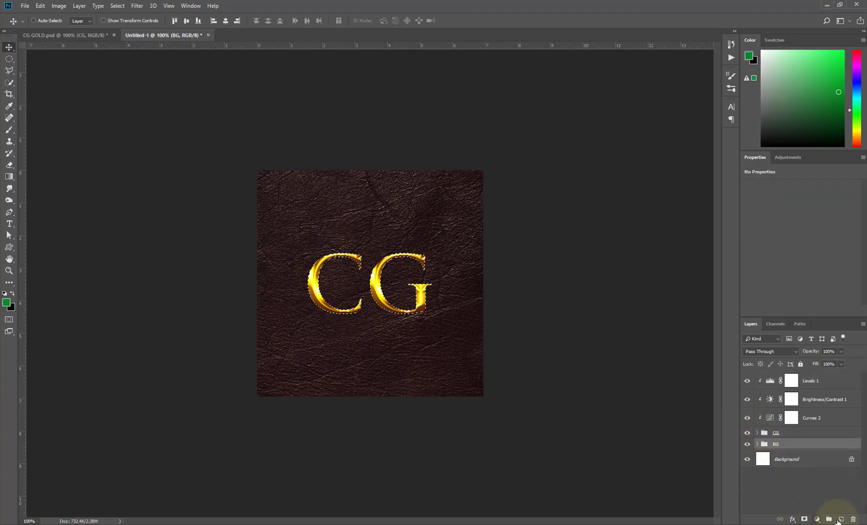
left_click(841, 519)
double_click(780, 447)
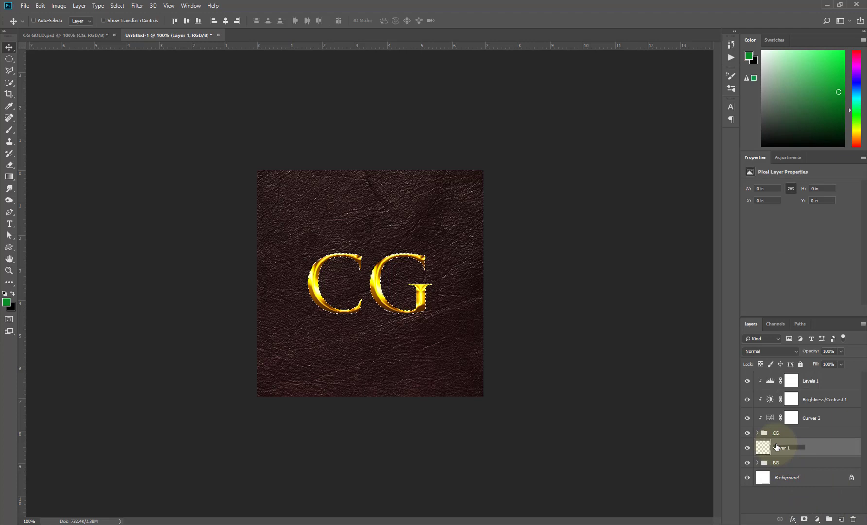
key("BackSpace")
key("Return")
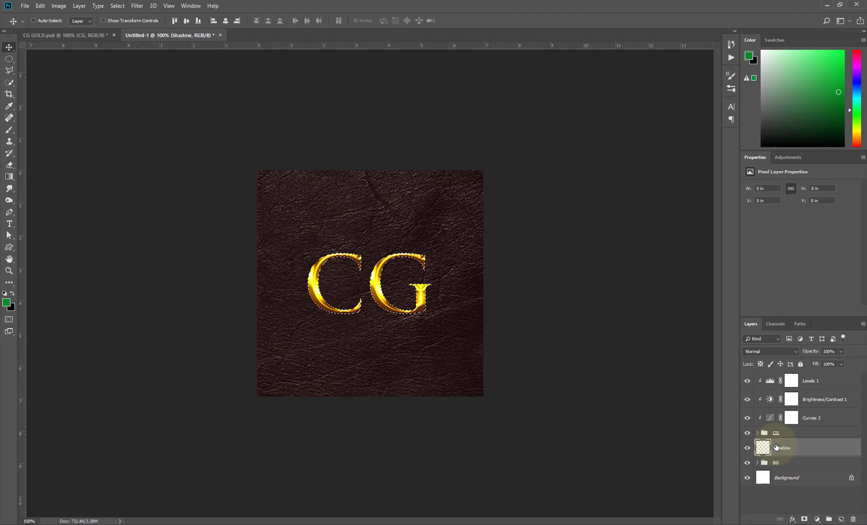
Fill the letter selection with black on Shadow, deselect, and hide the CG group.
left_click(6, 303)
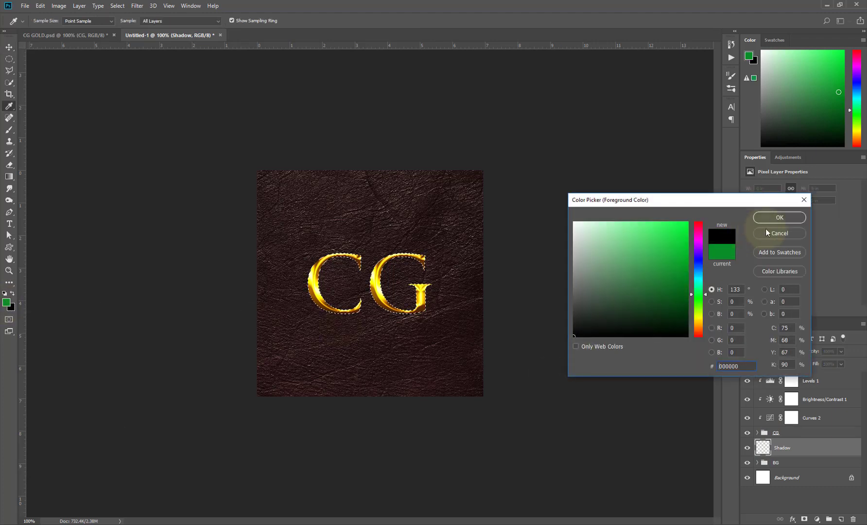
left_click(775, 218)
key("d")
key("v")
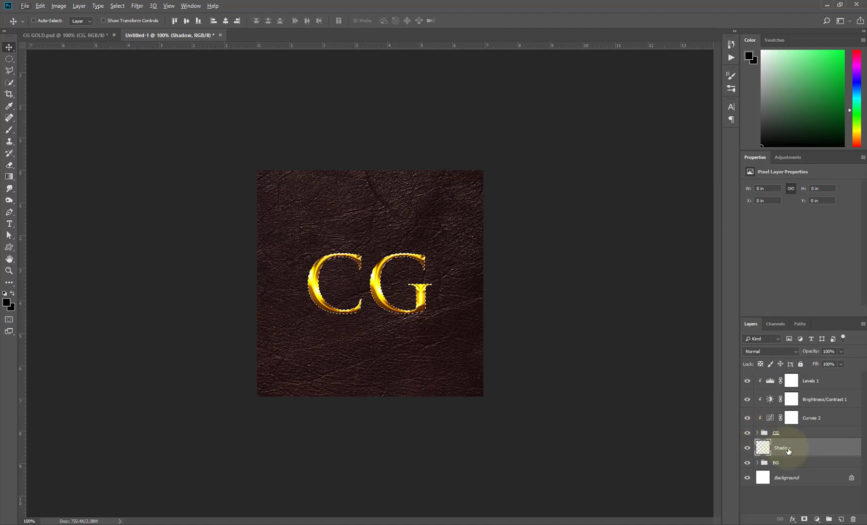
key("alt+BackSpace")
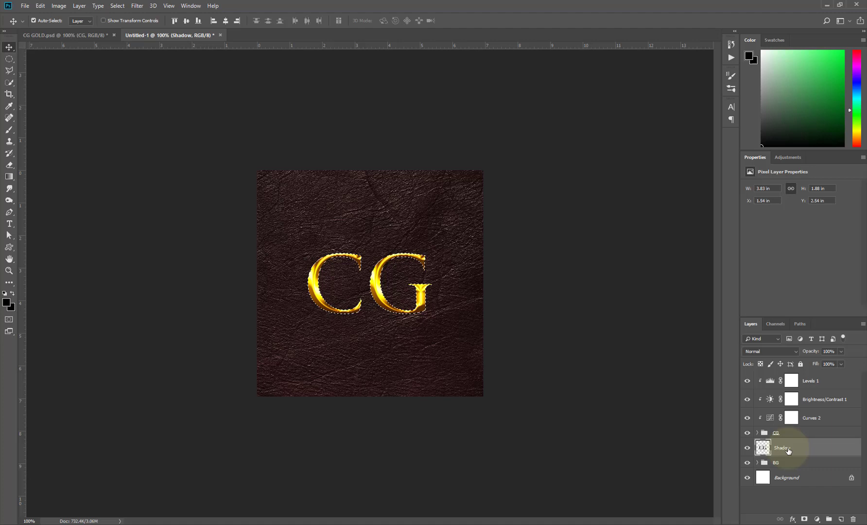
key("ctrl+d")
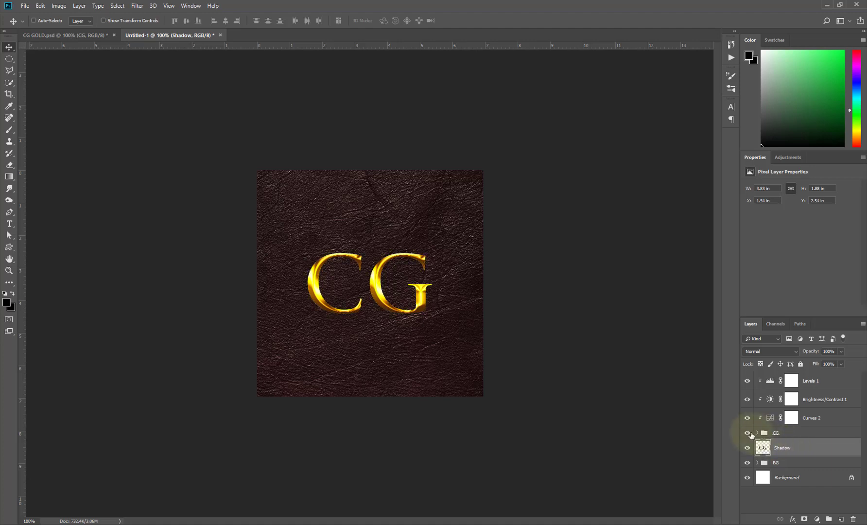
left_click(747, 432)
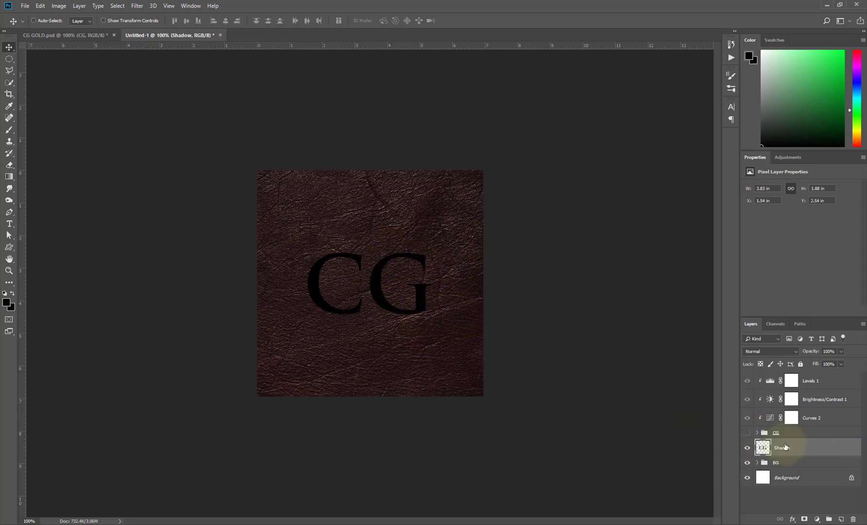
Show the CG group again, Gaussian-blur the Shadow layer, and nudge it right and down.
left_click(746, 432)
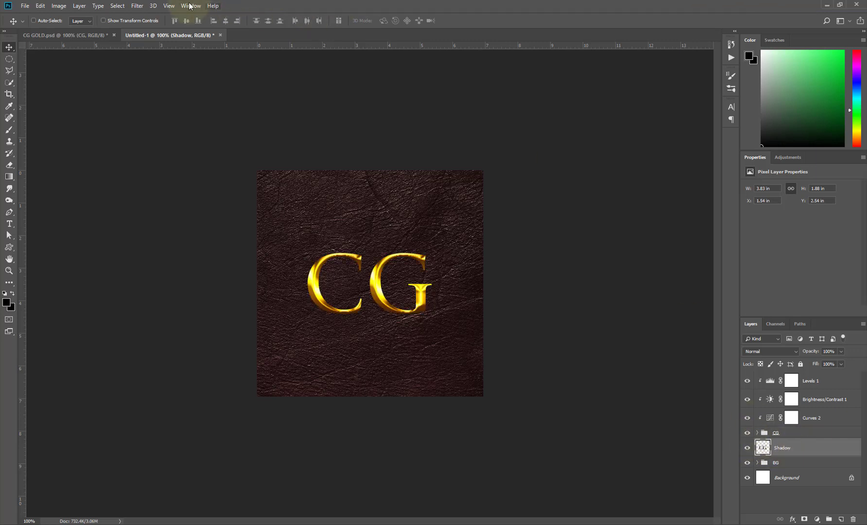
left_click(137, 5)
mouse_move(177, 108)
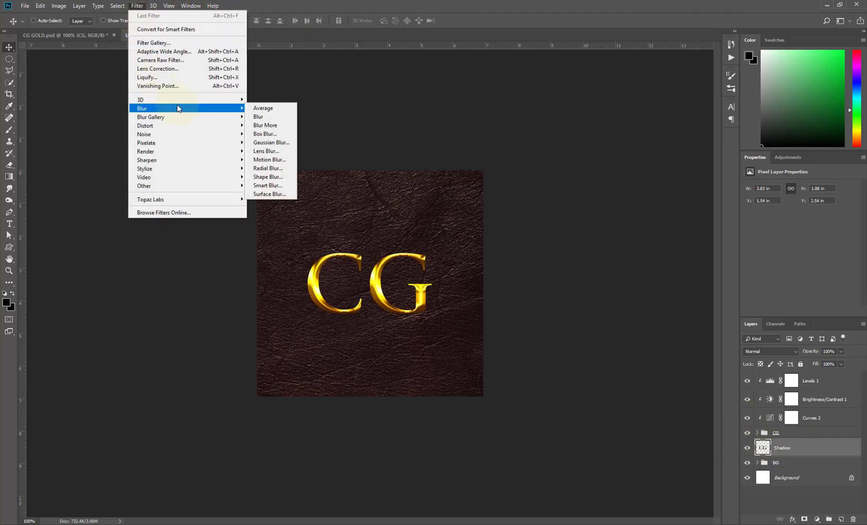
left_click(266, 141)
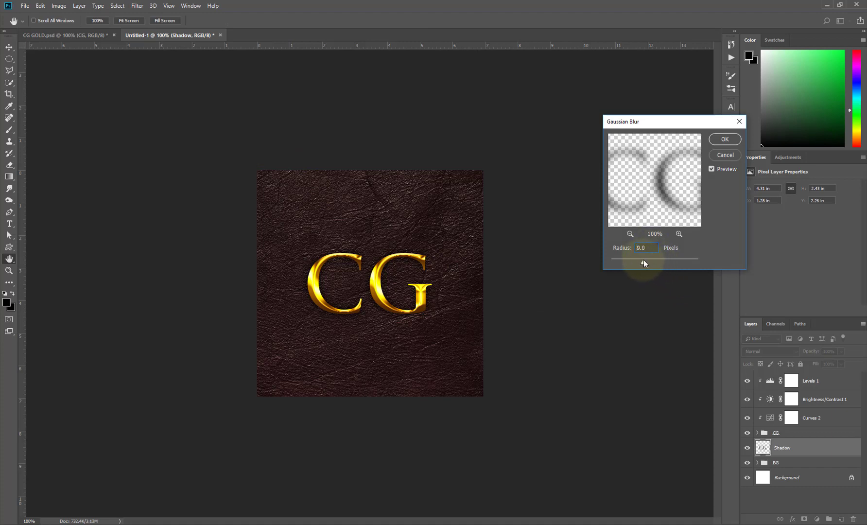
left_click(724, 139)
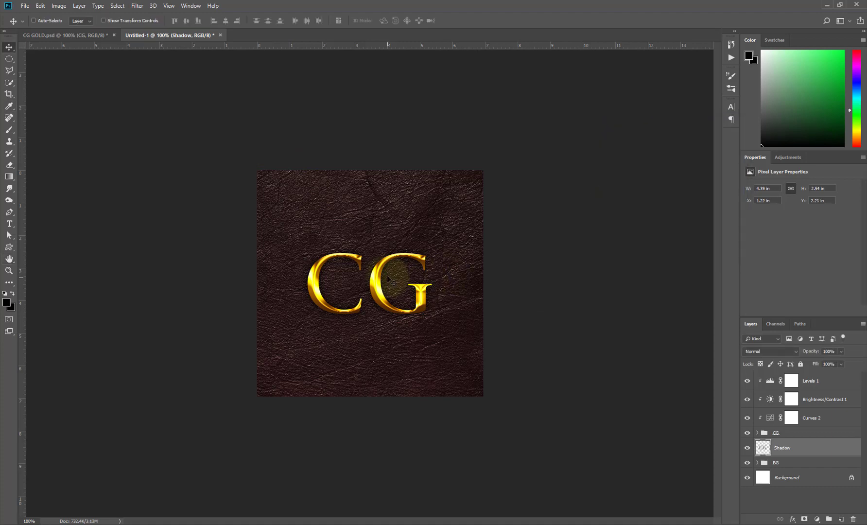
left_click_drag(389, 277, 476, 306)
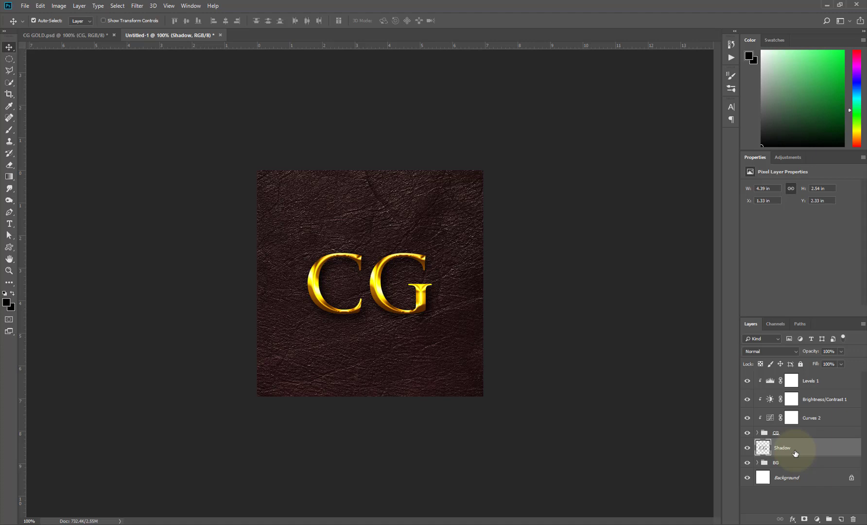
Duplicate Shadow, merge the three shadow layers into Shadow copy 2, and duplicate it as Shadow copy 3.
key("ctrl+j")
key("ctrl+j")
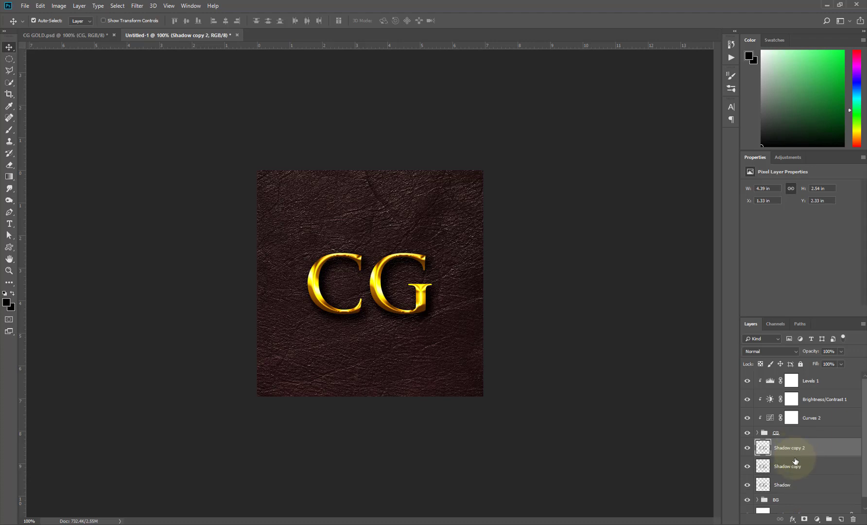
left_click(792, 485, "shift")
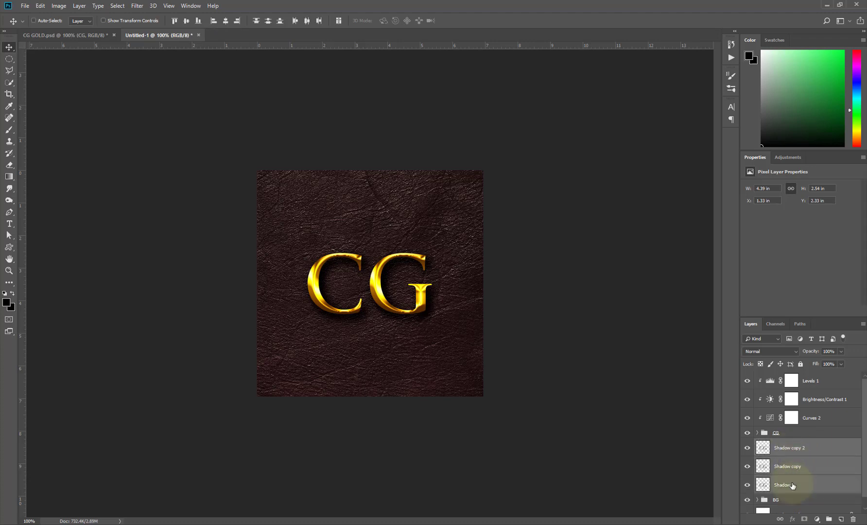
left_click(80, 6)
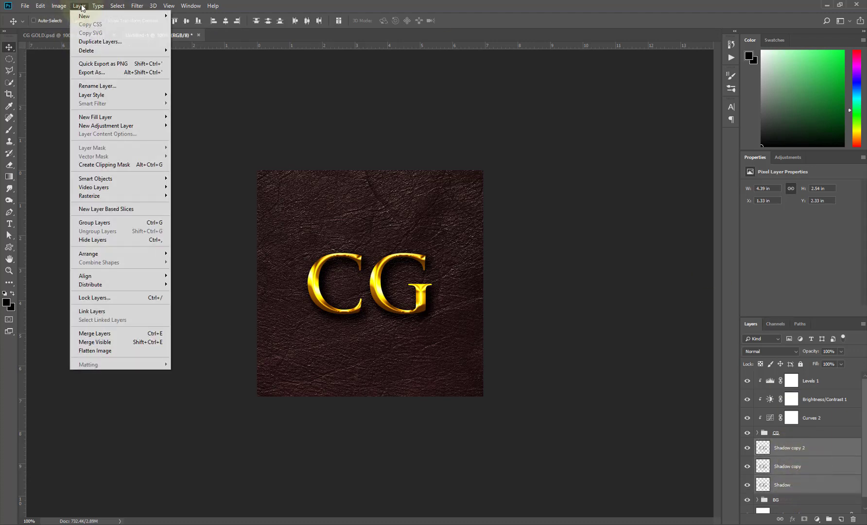
left_click(147, 334)
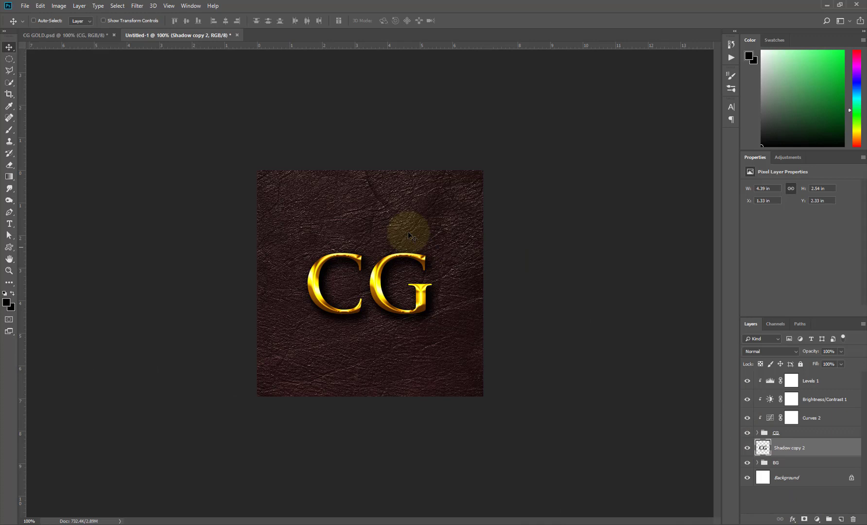
key("ctrl+j")
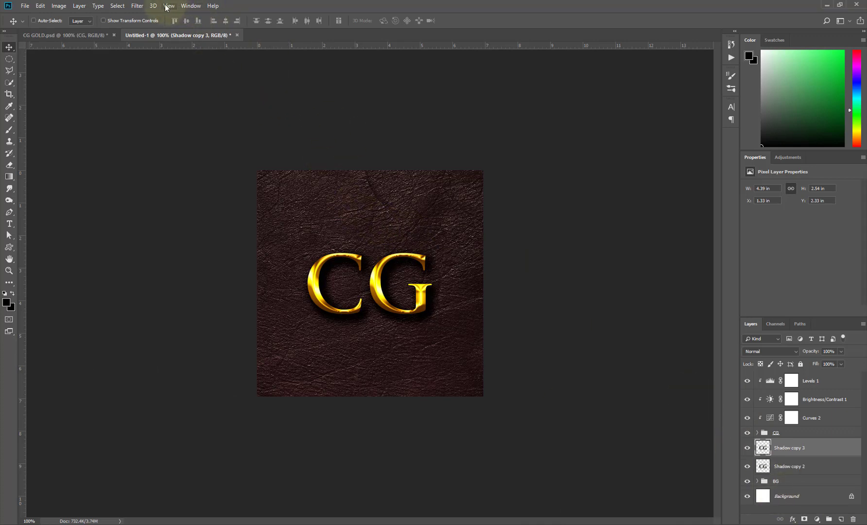
Motion-blur Shadow copy 3 at -56° and 75 px, shift it down-right, and set 58% opacity.
left_click(137, 6)
mouse_move(186, 108)
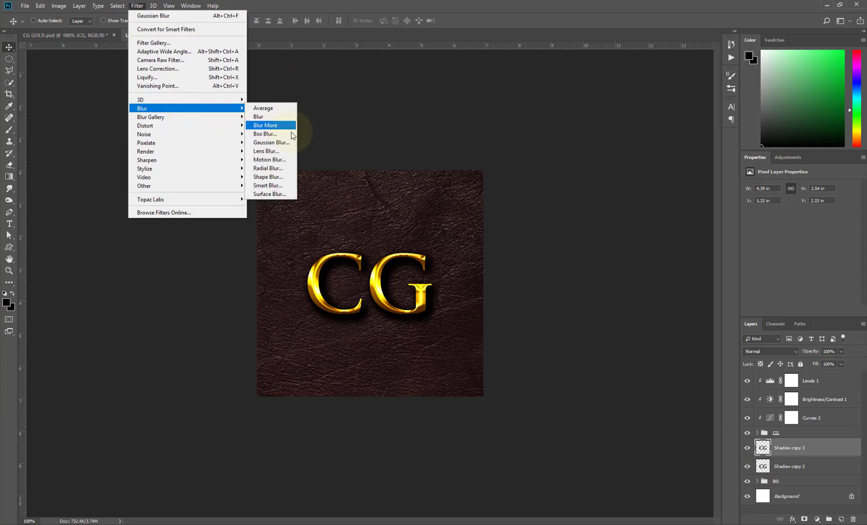
left_click(281, 169)
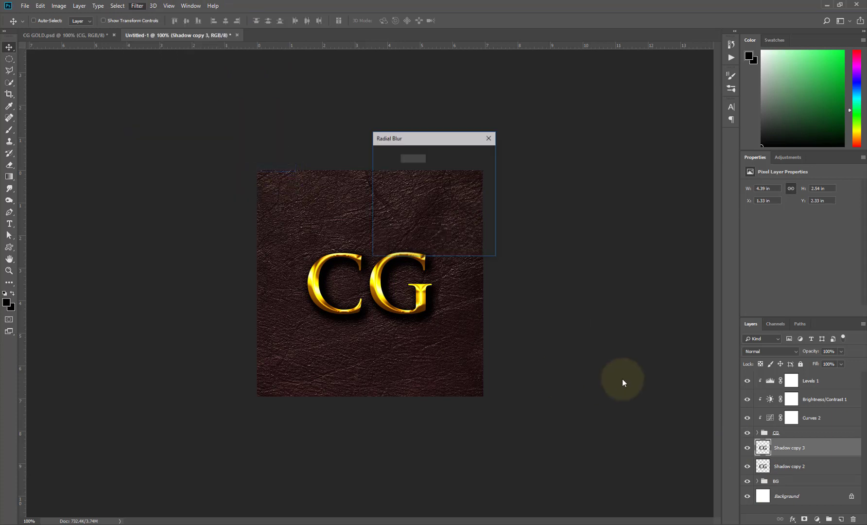
left_click(467, 168)
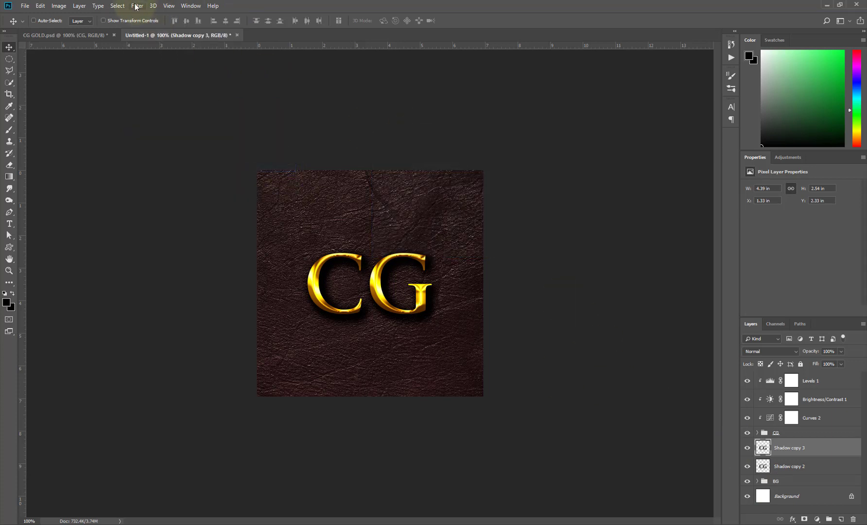
left_click(137, 6)
mouse_move(179, 108)
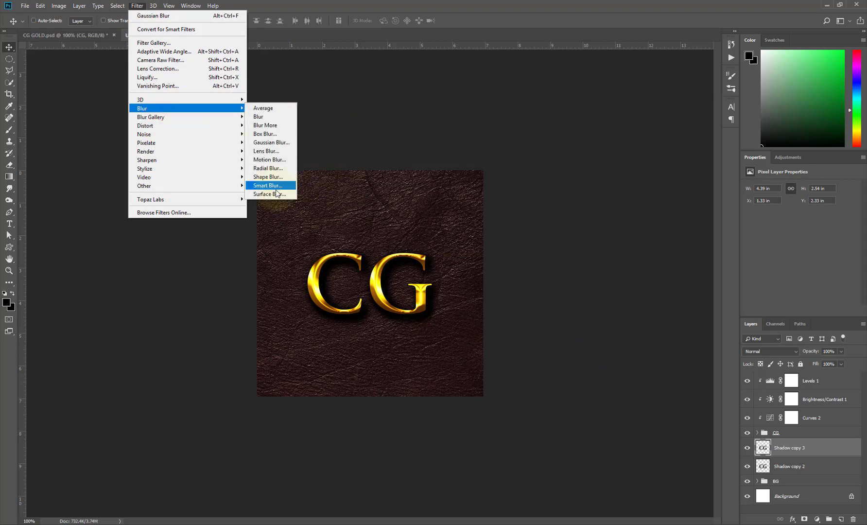
left_click(275, 160)
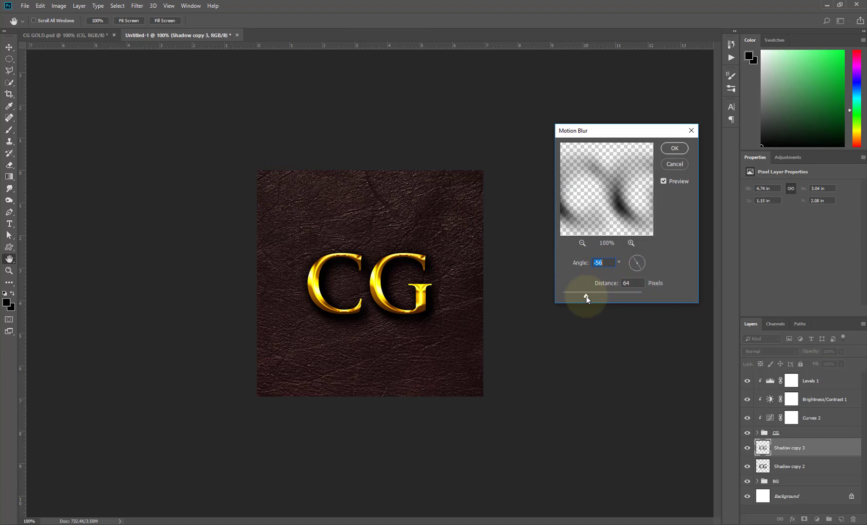
left_click_drag(586, 296, 587, 296)
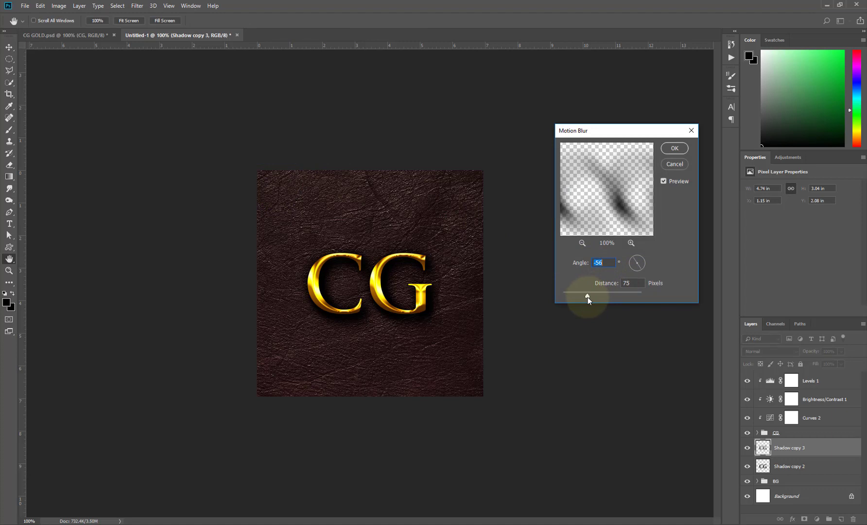
left_click(675, 148)
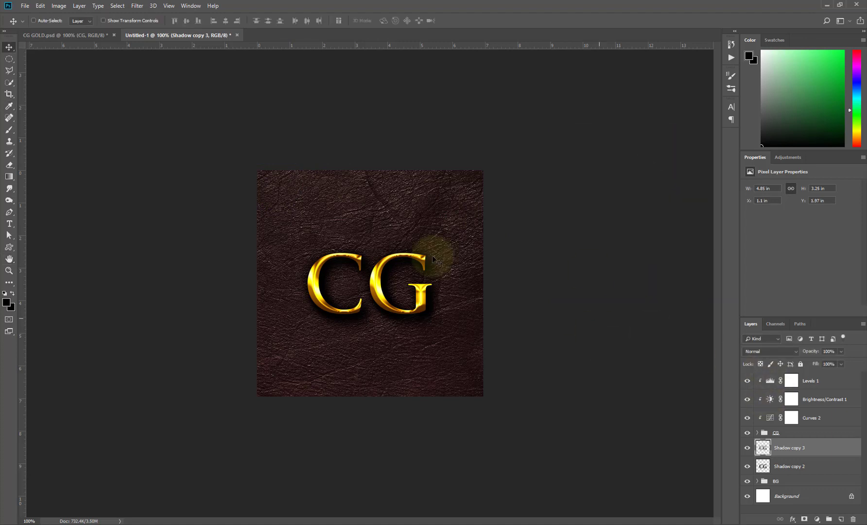
left_click_drag(385, 266, 396, 271)
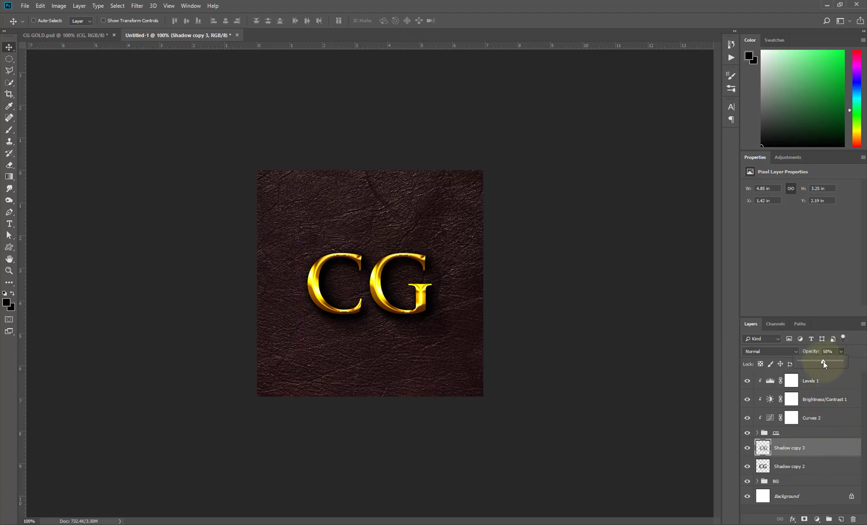
left_click(501, 352)
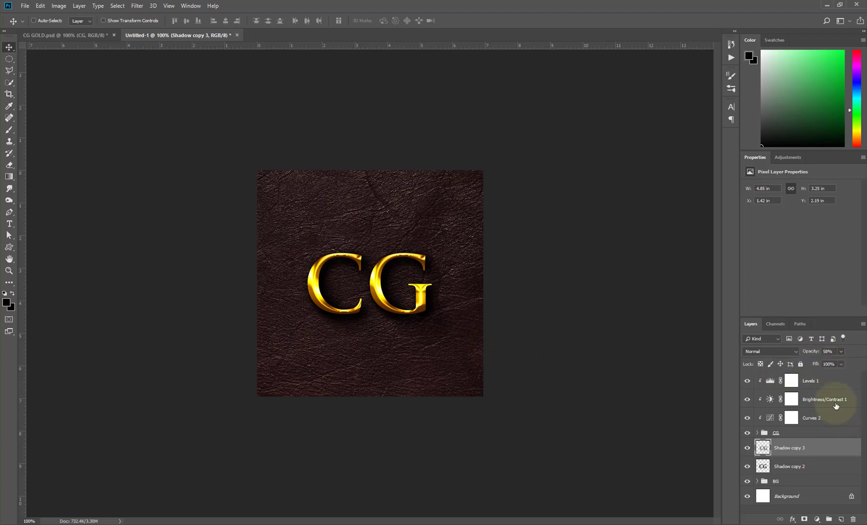
Add a new layer named Noise above Levels 1 at the top of the stack.
left_click(822, 387)
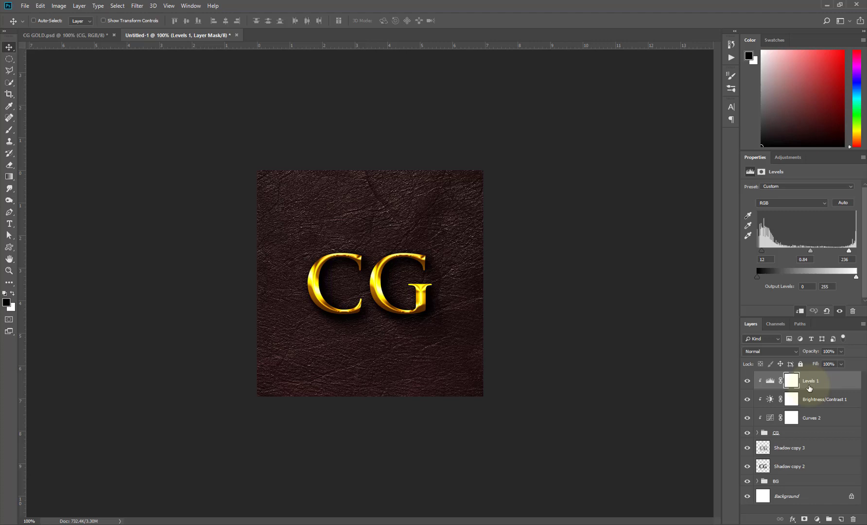
key("ctrl+2")
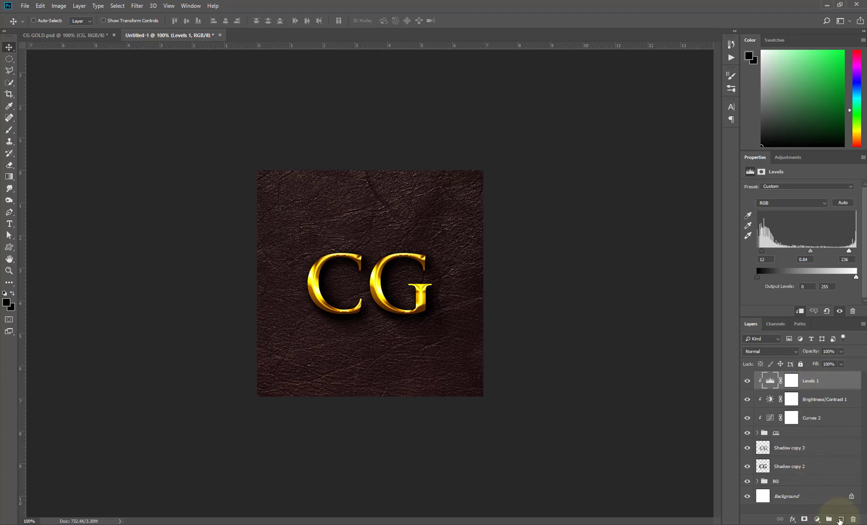
left_click(841, 520)
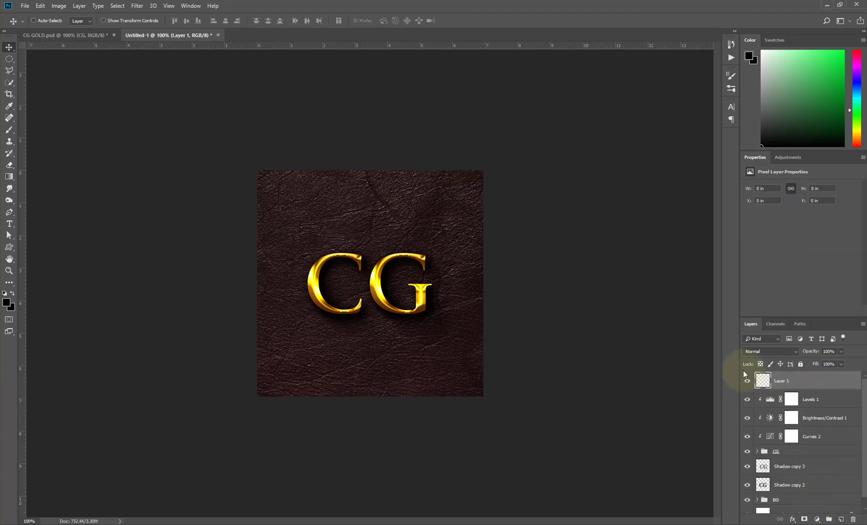
double_click(782, 381)
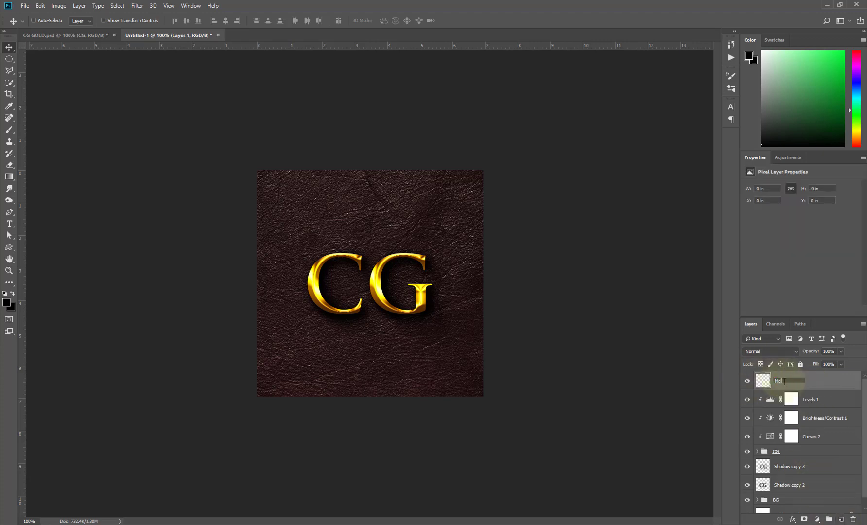
key("Return")
Try Add Noise on the empty layer, dismiss the error, and reset colours to black and white.
left_click(137, 7)
mouse_move(188, 134)
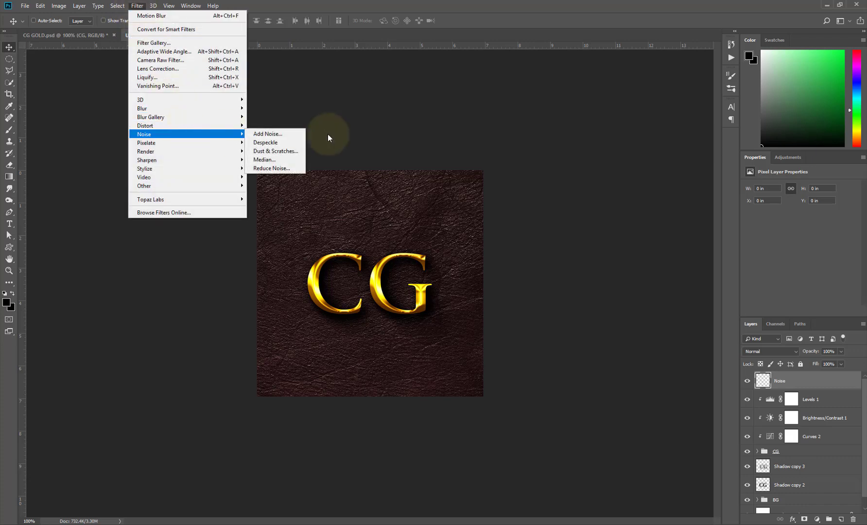
left_click(300, 133)
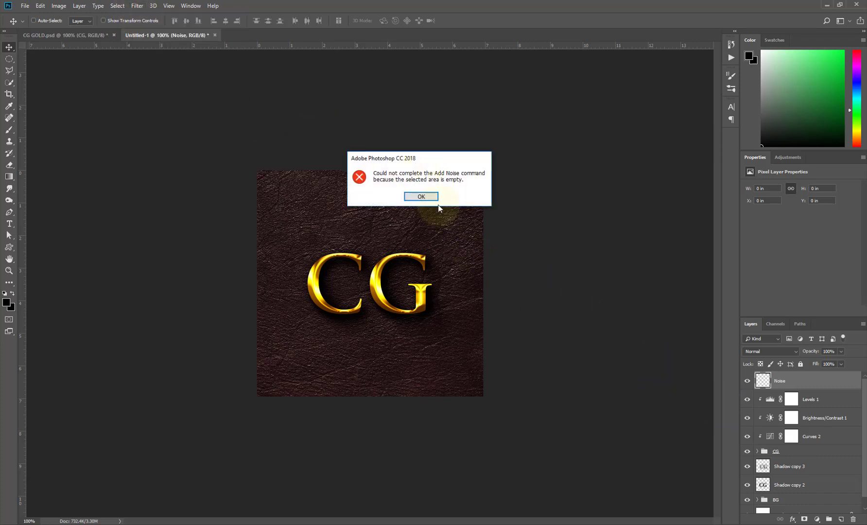
left_click(421, 197)
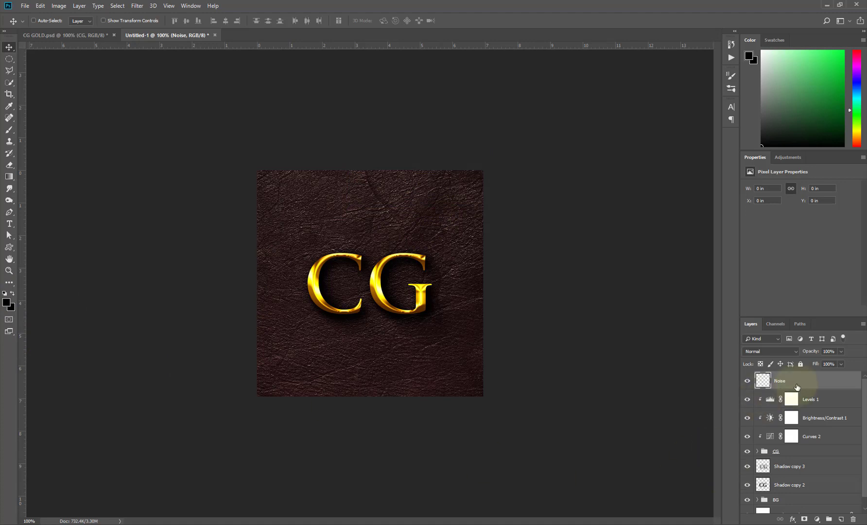
left_click(7, 302)
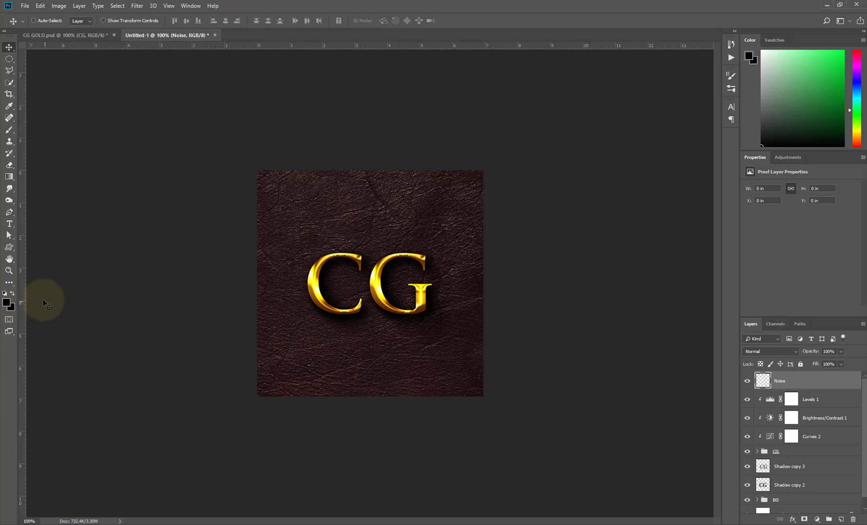
left_click(4, 294)
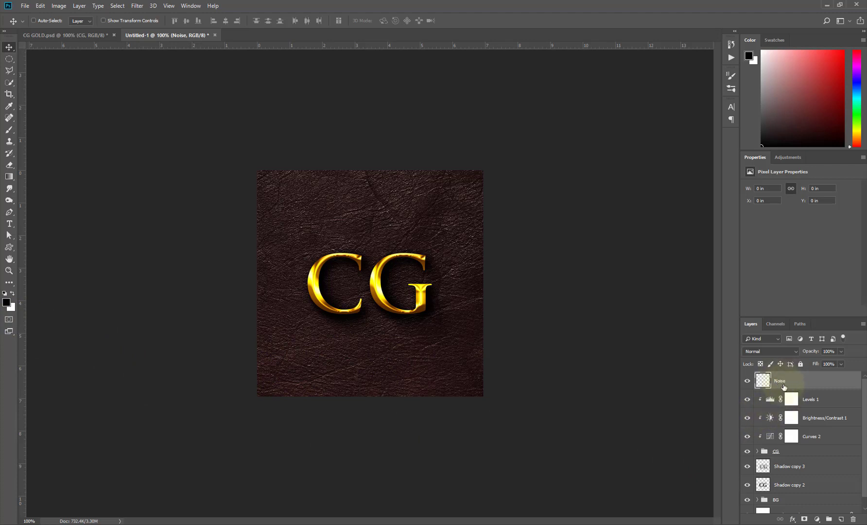
Fill the Noise layer with black and add Uniform noise at 22.52%.
key("alt+BackSpace")
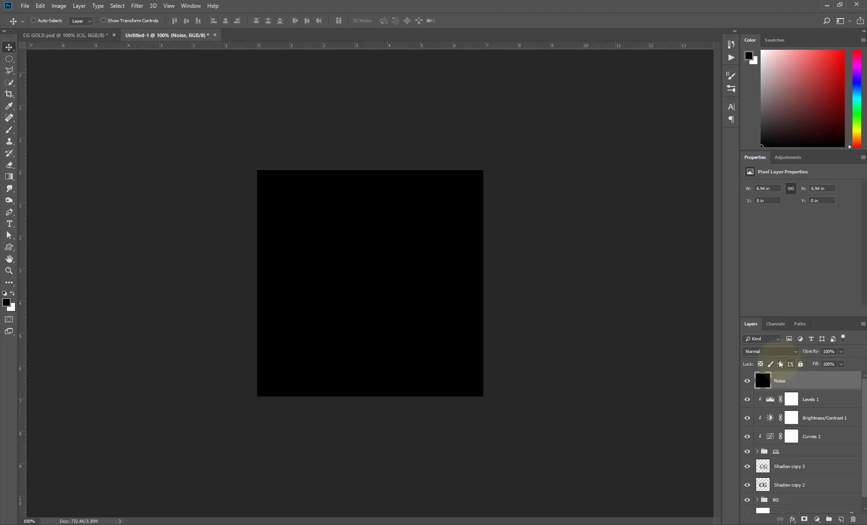
left_click(137, 6)
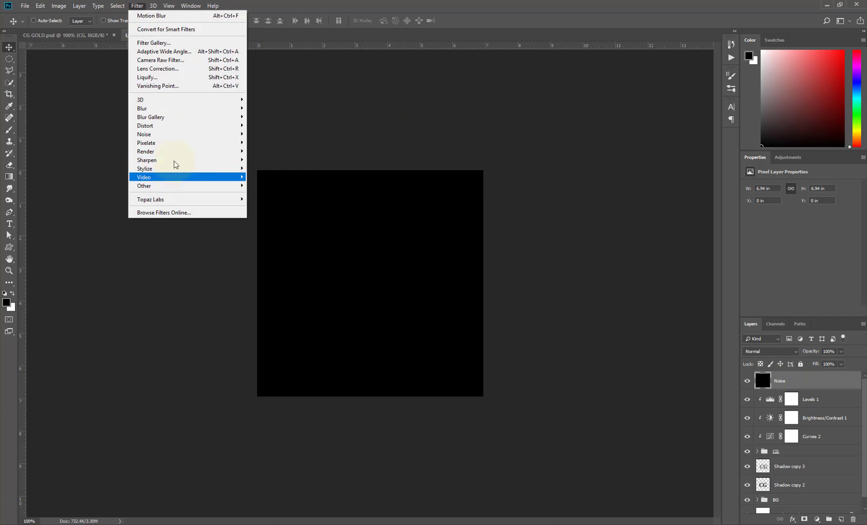
mouse_move(178, 135)
left_click(258, 133)
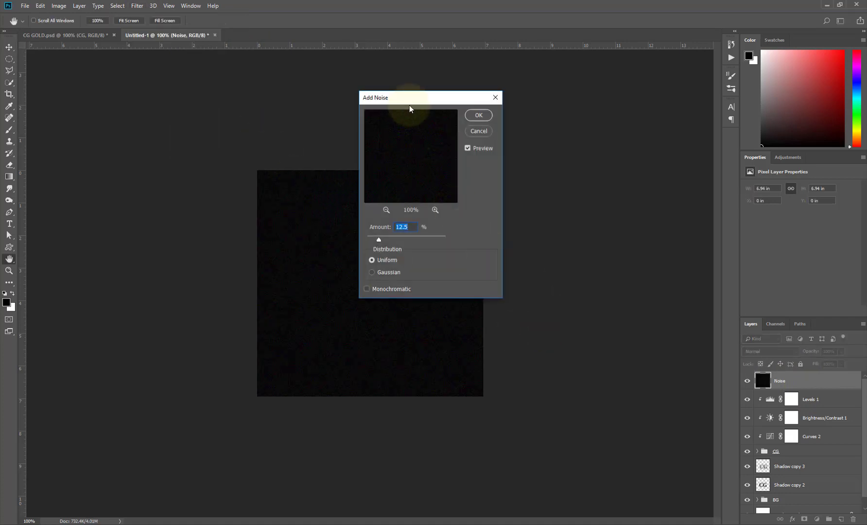
left_click_drag(418, 101, 553, 182)
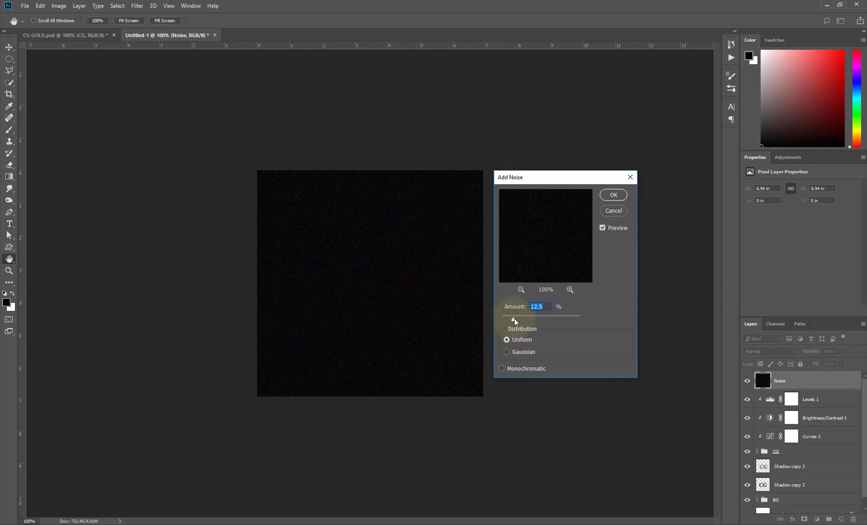
left_click_drag(515, 320, 522, 321)
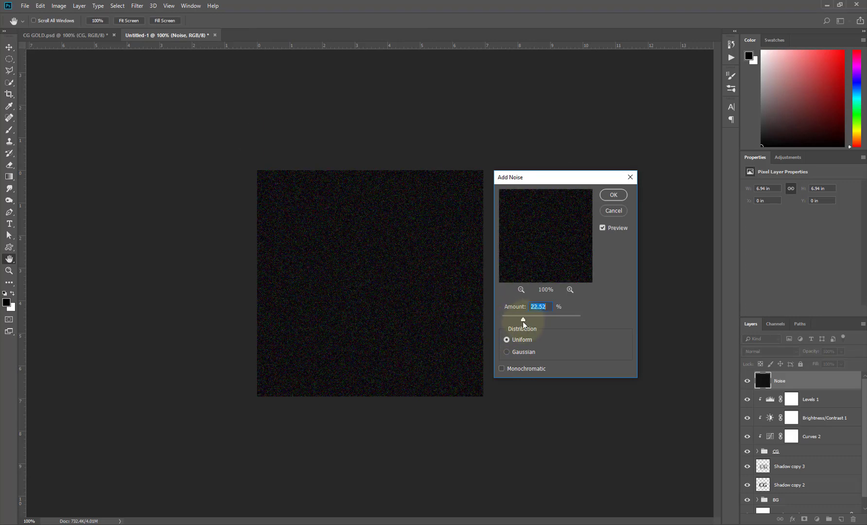
left_click(505, 353)
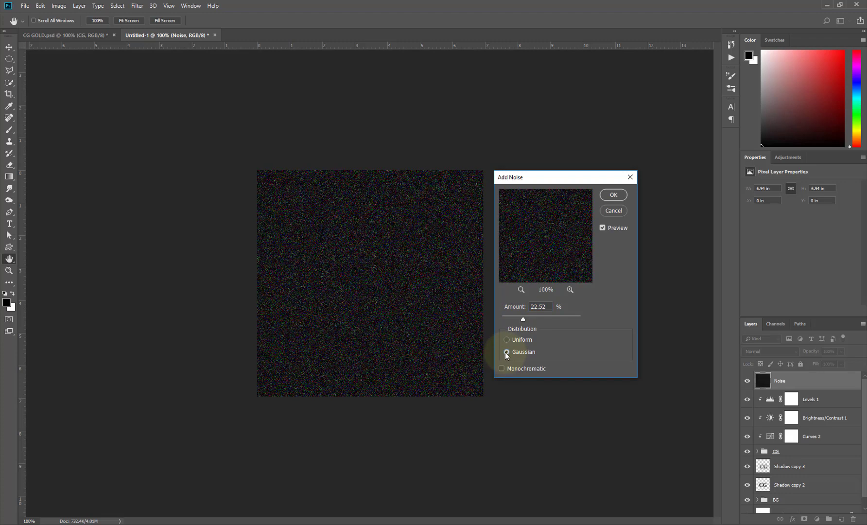
left_click(506, 339)
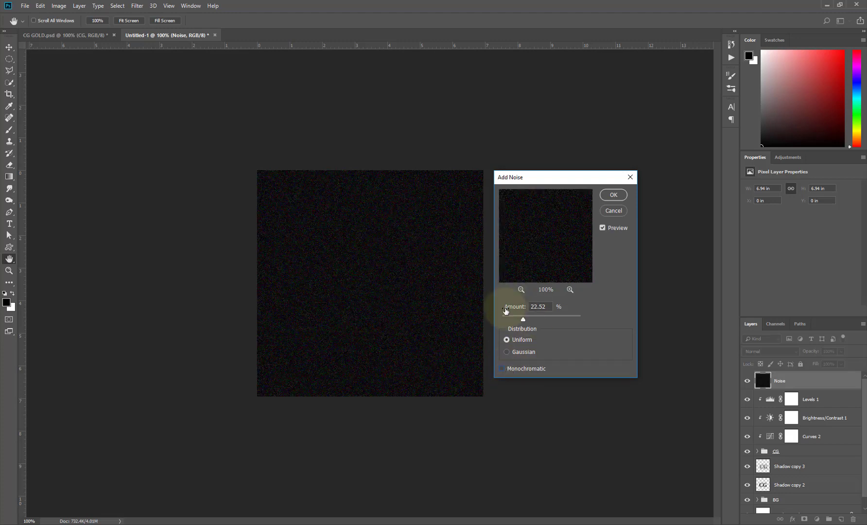
left_click(614, 195)
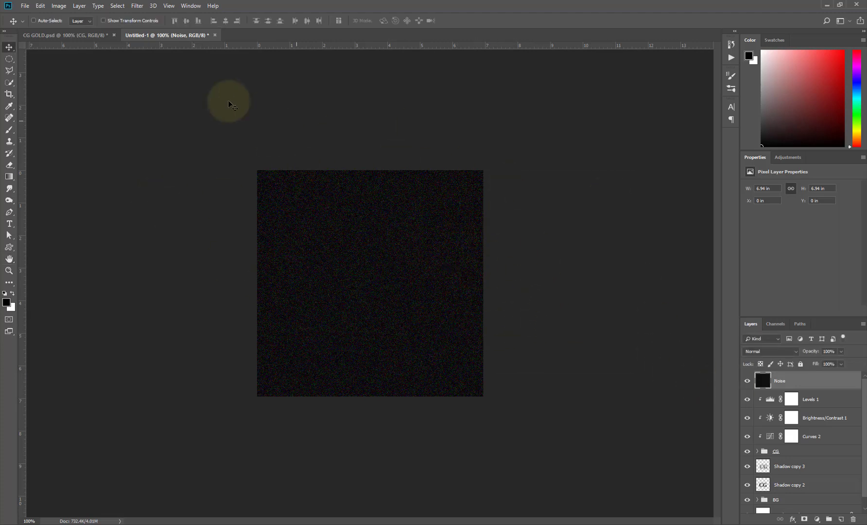
Desaturate the Noise layer.
left_click(58, 6)
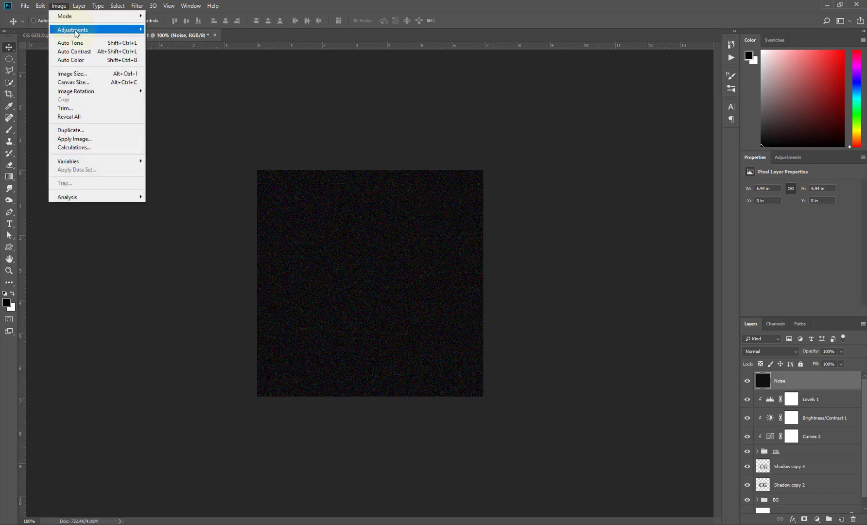
mouse_move(86, 31)
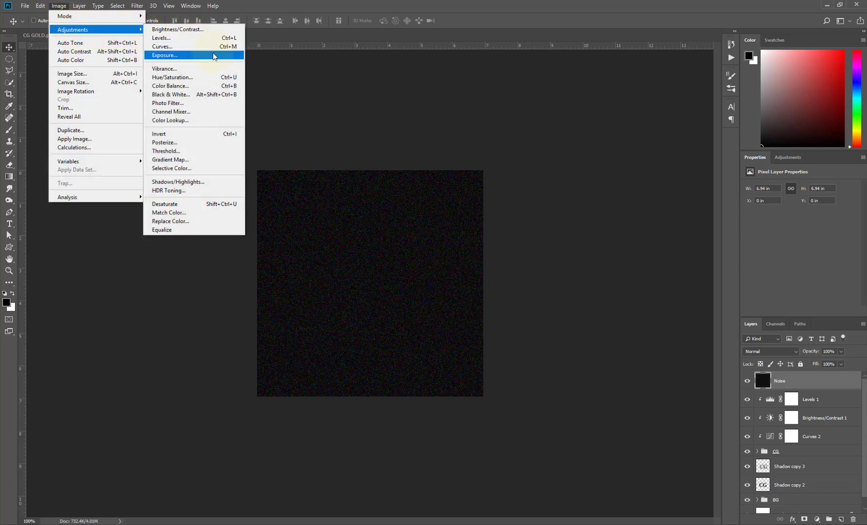
left_click(221, 208)
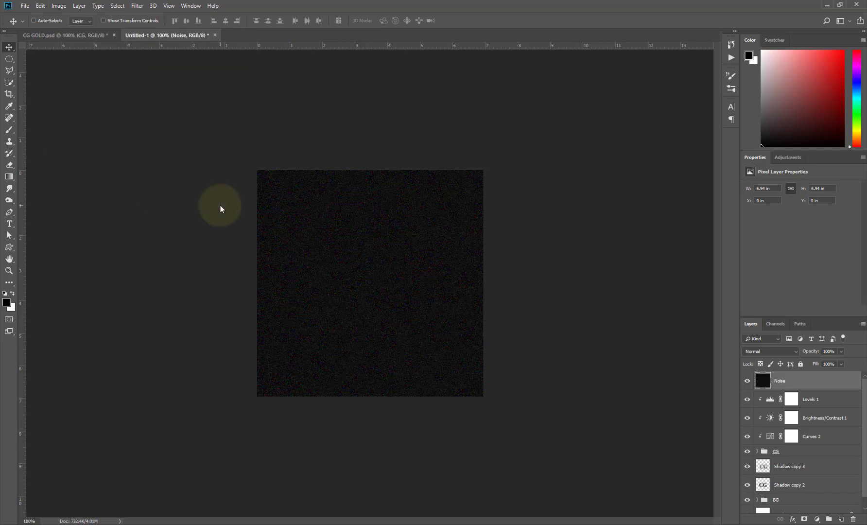
Set the Noise layer's blend mode to Screen after trying Soft Light and Overlay.
left_click(770, 351)
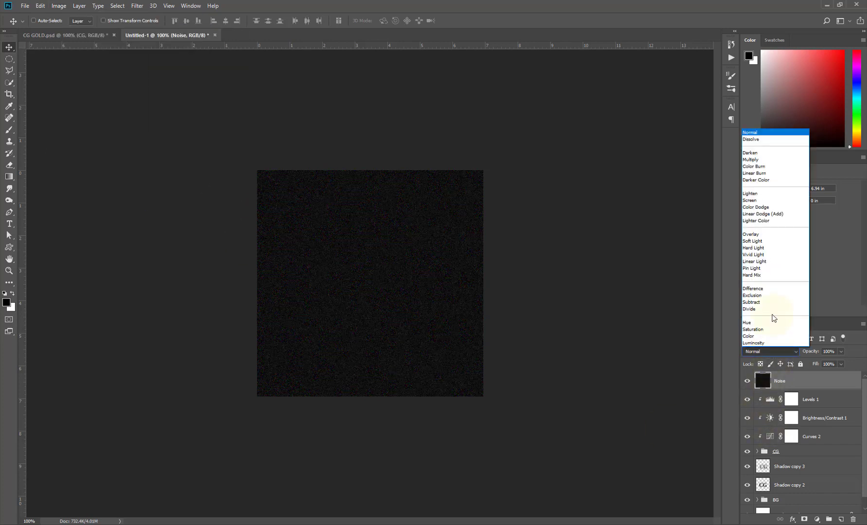
left_click(769, 241)
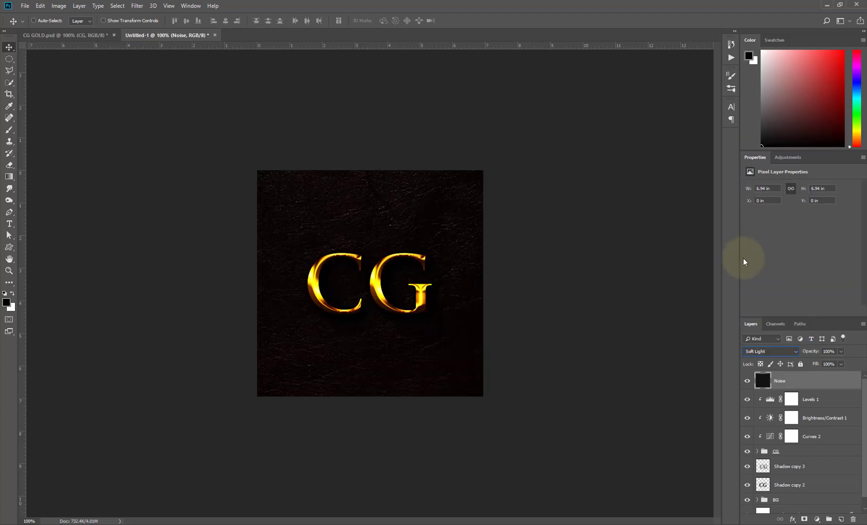
left_click(785, 353)
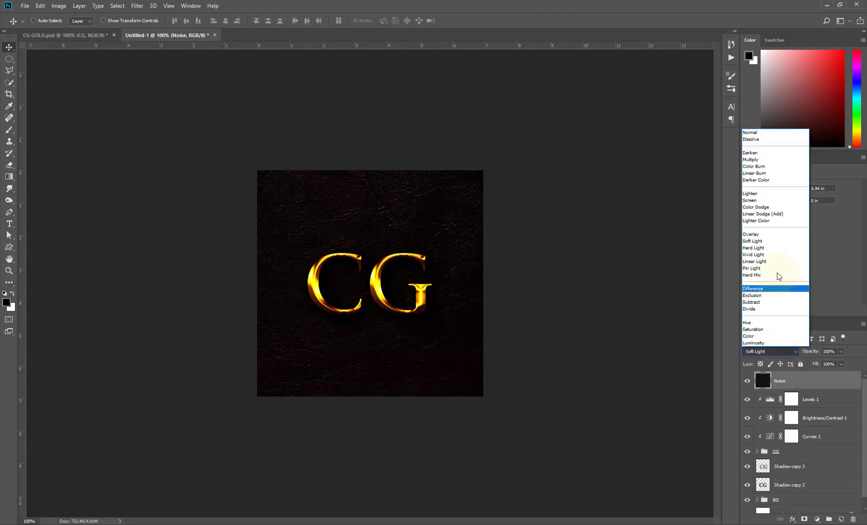
left_click(773, 200)
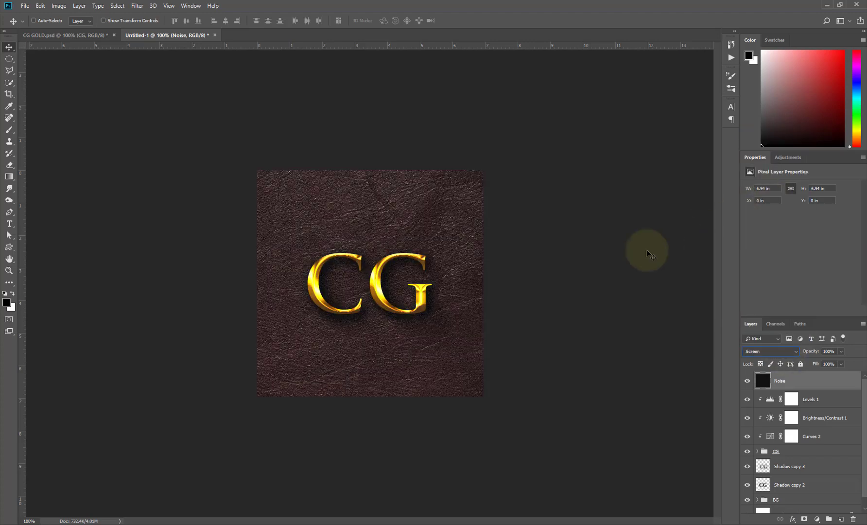
left_click(782, 352)
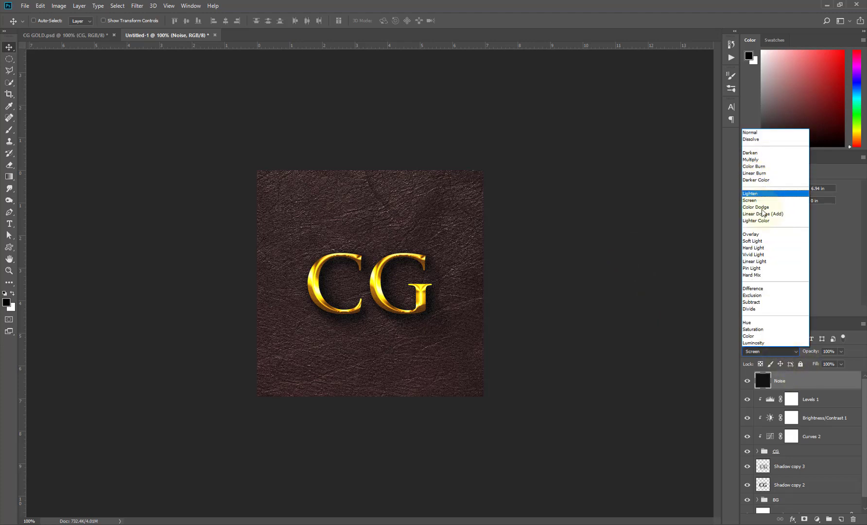
left_click(759, 234)
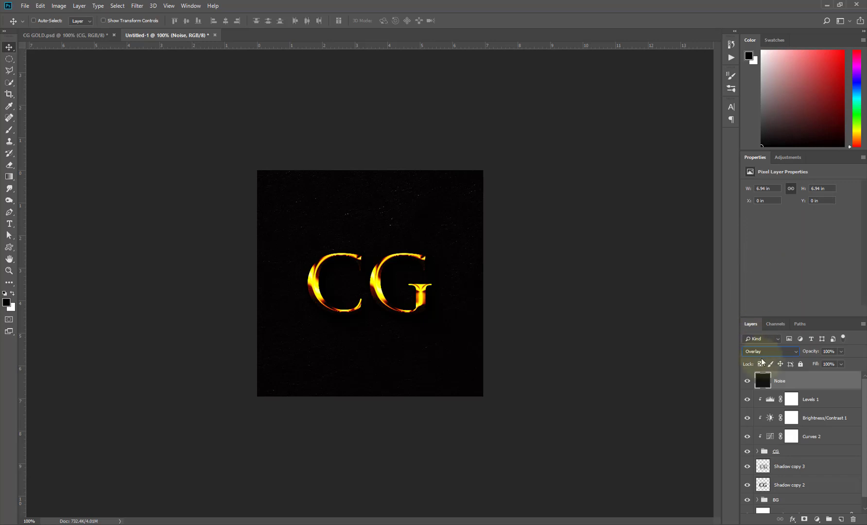
left_click(787, 351)
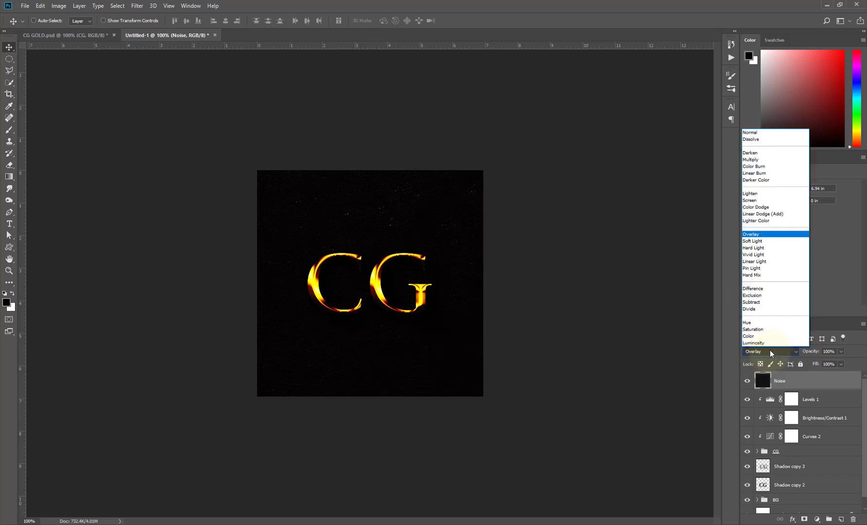
left_click(761, 201)
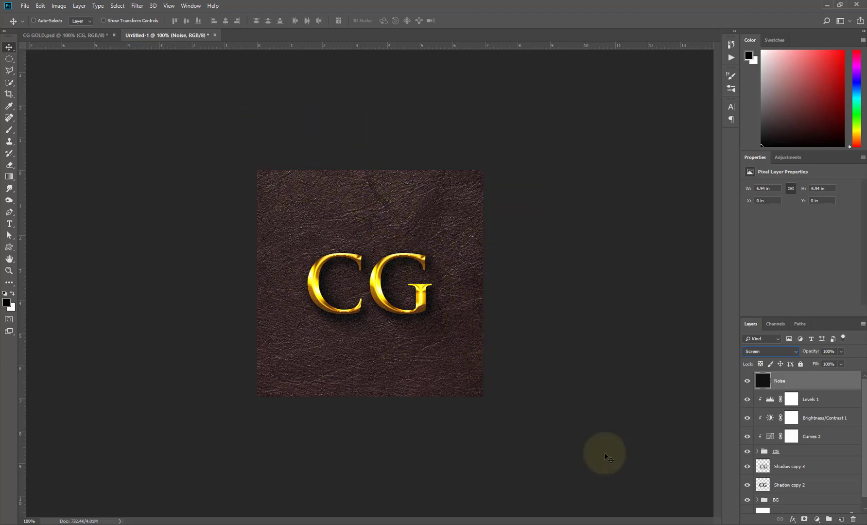
Load the CG letters as a selection and use it as the Noise layer's mask.
left_click(757, 451)
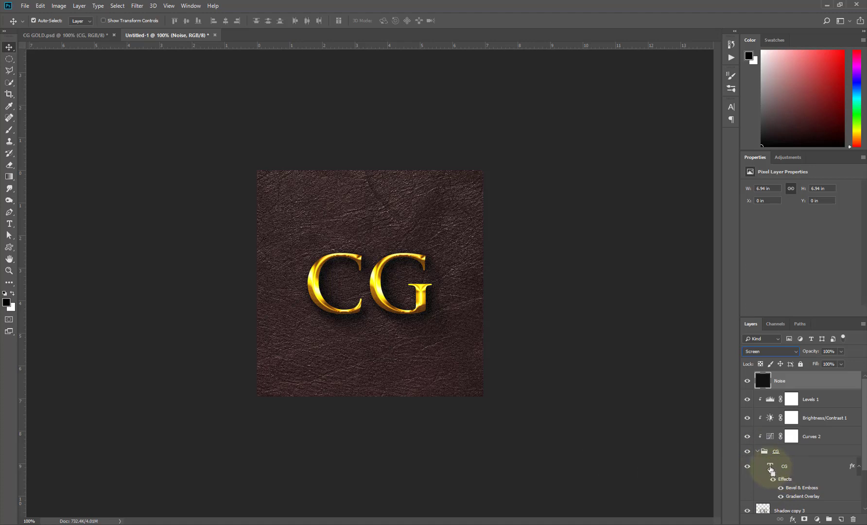
left_click(770, 467, "ctrl")
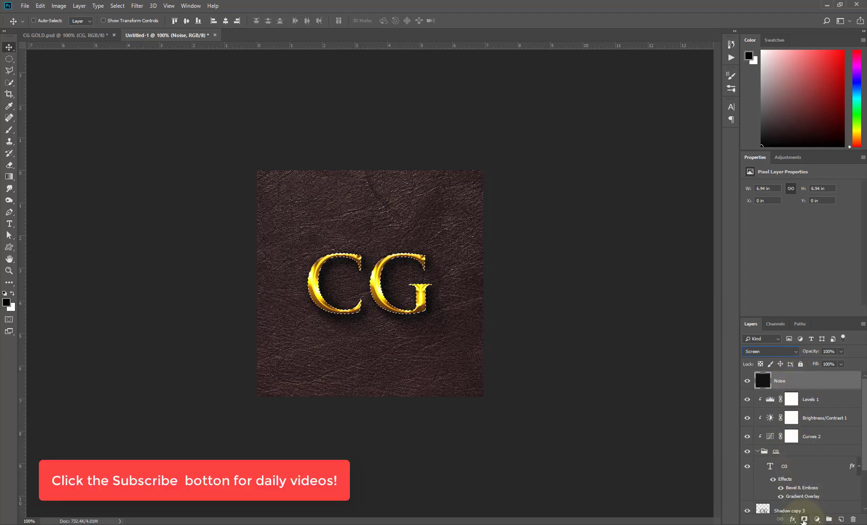
left_click(804, 519)
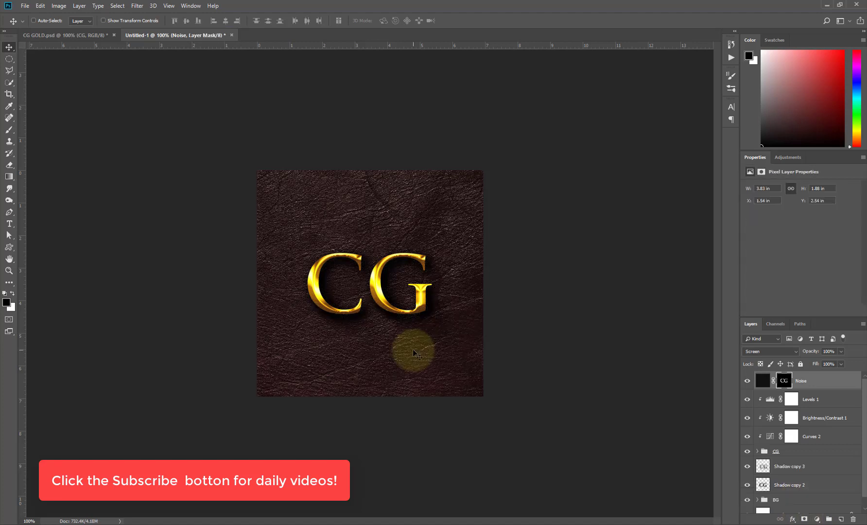